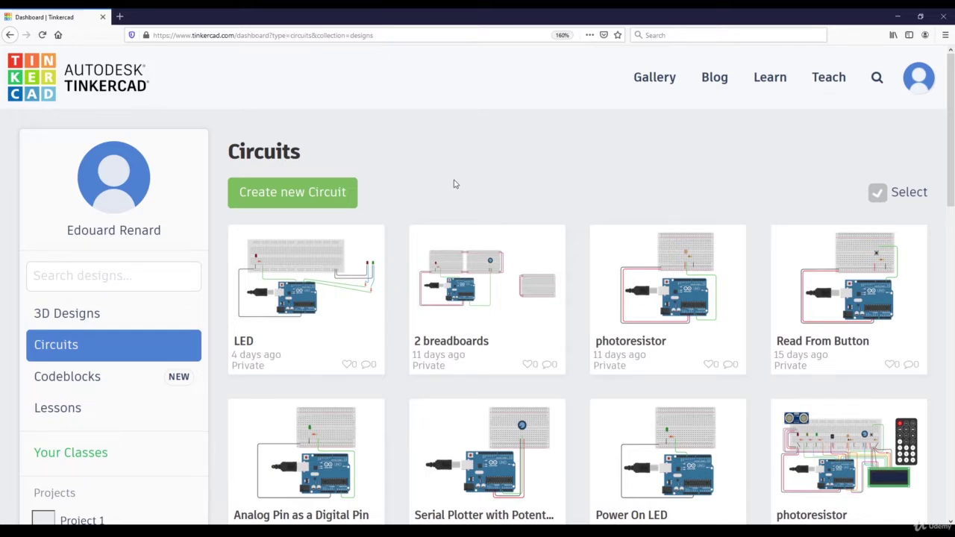
Create a new blank circuit design and close the 'Discover pre-made circuits' tip
{"action": "left_click", "coordinate": [308, 192]}
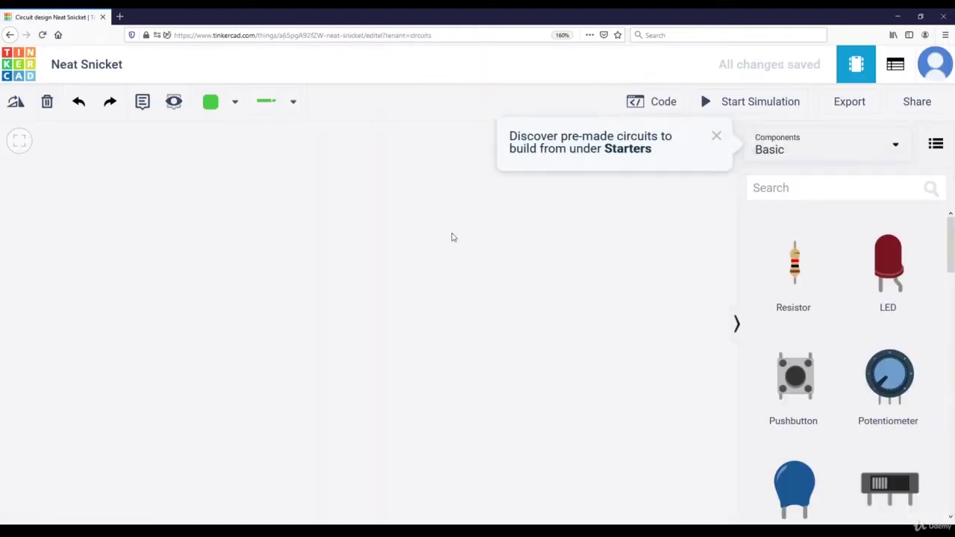
{"action": "left_click", "coordinate": [712, 136]}
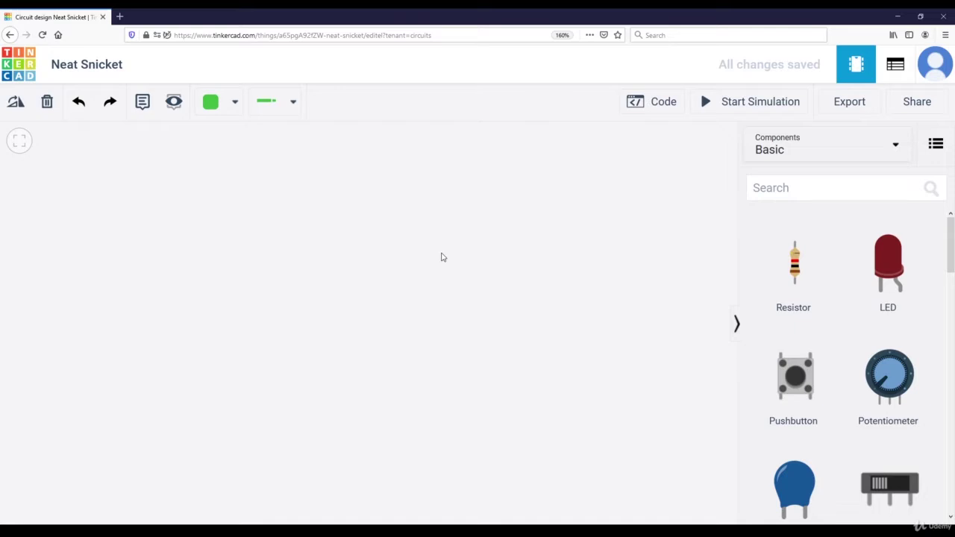
Search the components for 'ard' and place an Arduino Uno R3 on the workplane
{"action": "left_click", "coordinate": [770, 196]}
{"action": "type", "text": "ard"}
{"action": "left_click", "coordinate": [775, 215]}
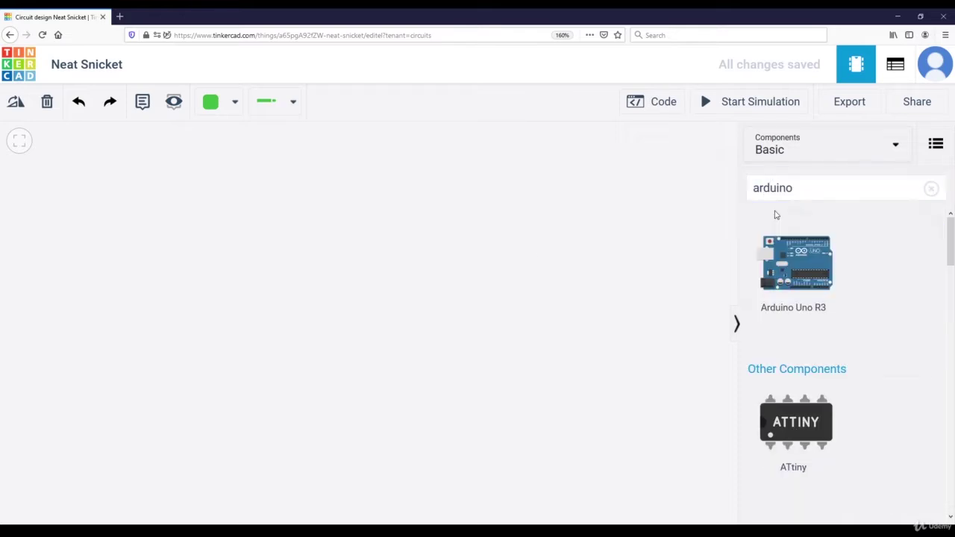
{"action": "left_click", "coordinate": [812, 268]}
{"action": "left_click", "coordinate": [441, 283]}
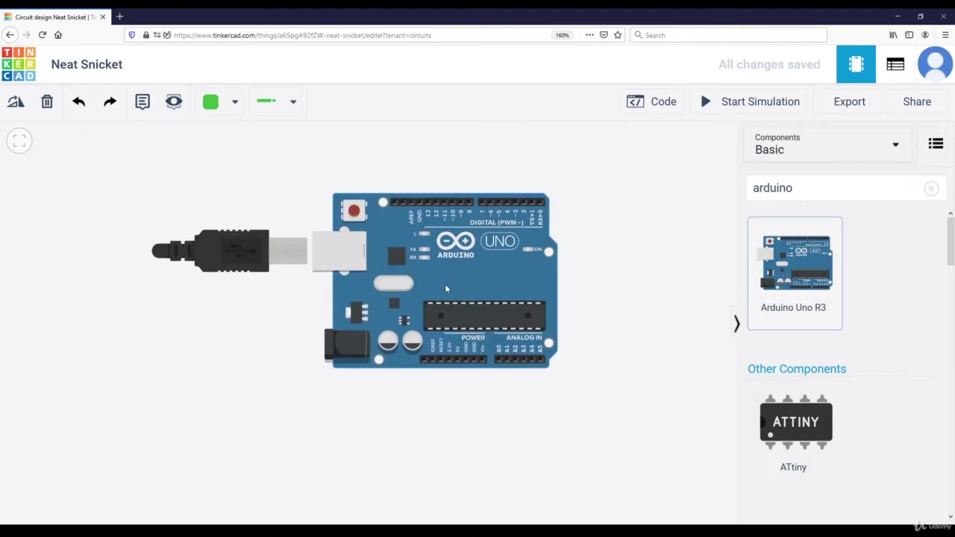
{"action": "left_click_drag", "start_coordinate": [446, 296], "coordinate": [434, 268]}
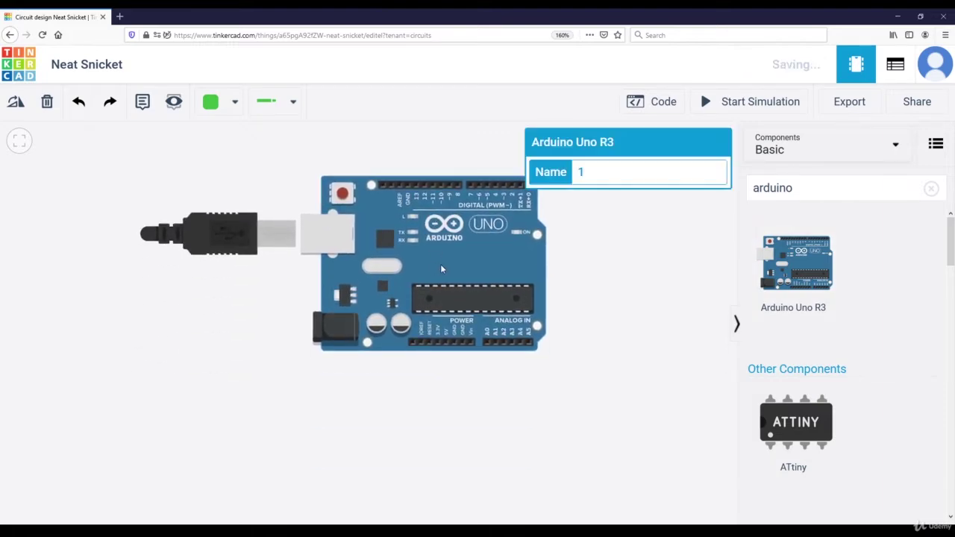
{"action": "left_click", "coordinate": [578, 275]}
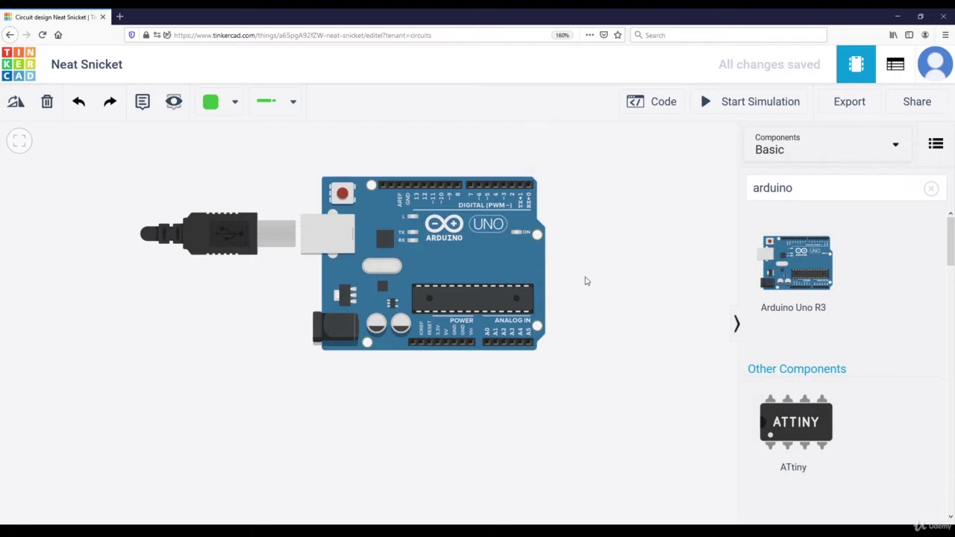
Add a full-size breadboard and position the Arduino just below it
{"action": "left_click_drag", "start_coordinate": [807, 194], "coordinate": [753, 195]}
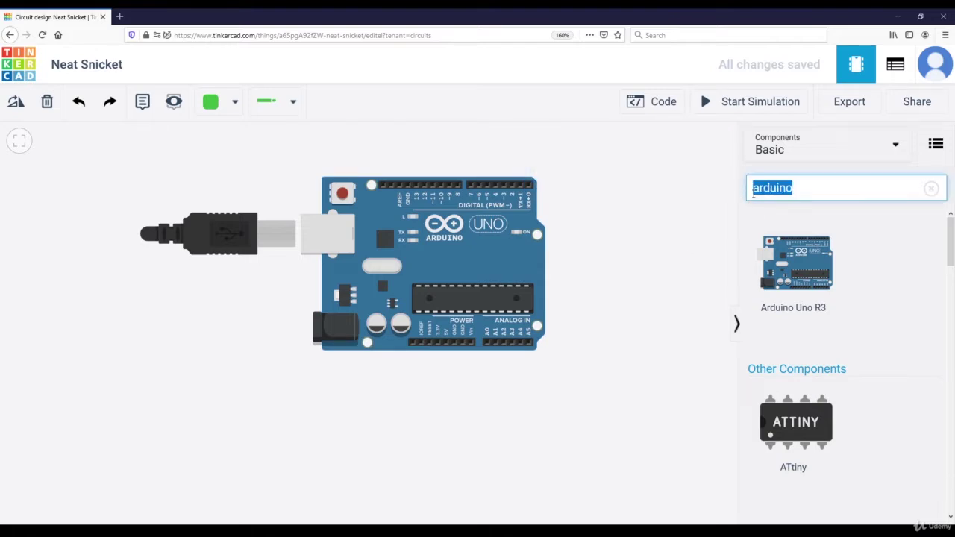
{"action": "type", "text": "breadb"}
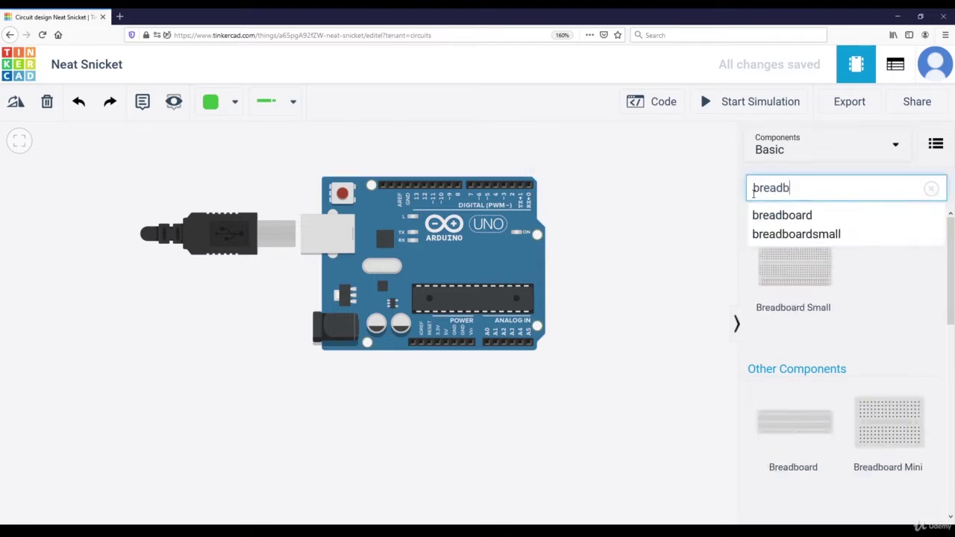
{"action": "left_click", "coordinate": [795, 426]}
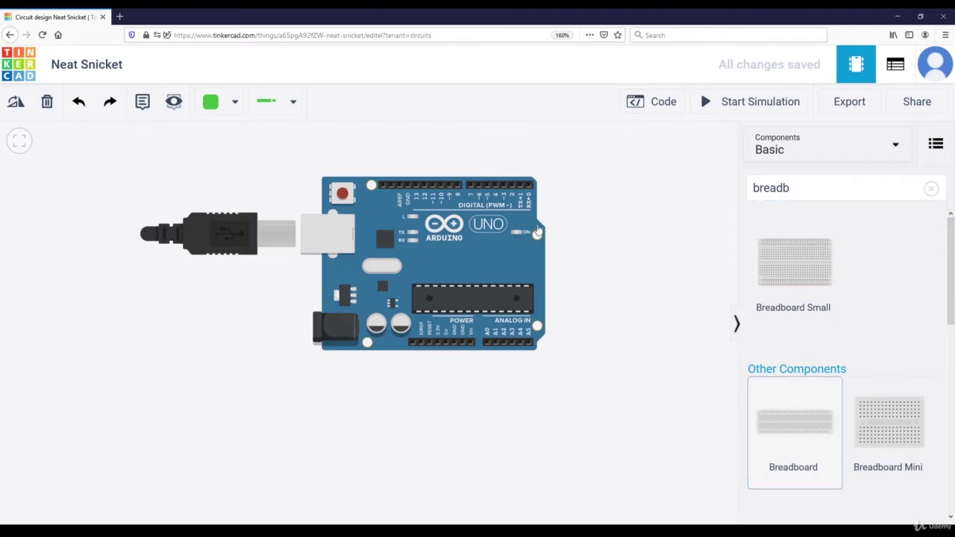
{"action": "left_click", "coordinate": [478, 179]}
{"action": "left_click_drag", "start_coordinate": [433, 345], "coordinate": [485, 485]}
{"action": "left_click", "coordinate": [661, 356]}
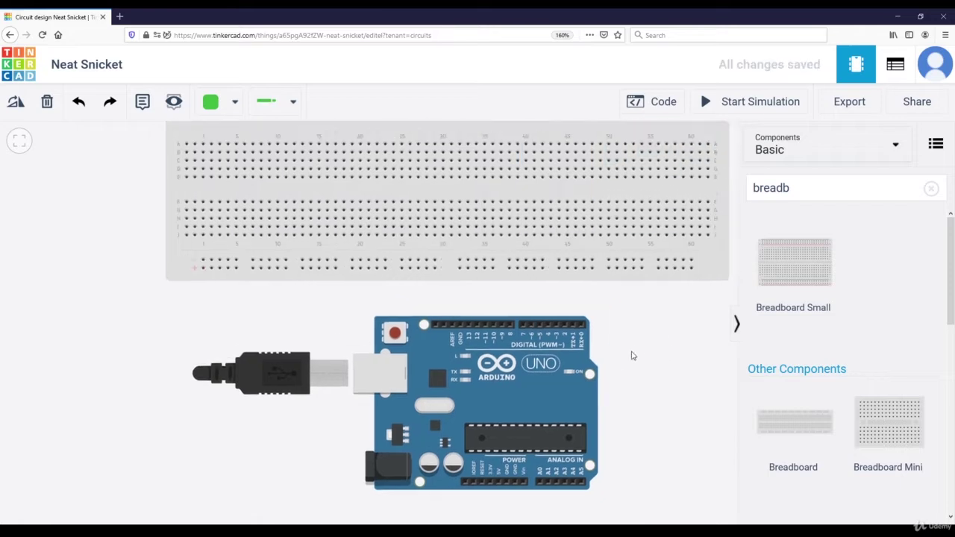
{"action": "scroll", "coordinate": [608, 356], "scroll_direction": "down", "scroll_amount": 3}
{"action": "left_click", "coordinate": [455, 369]}
{"action": "left_click_drag", "start_coordinate": [455, 368], "coordinate": [427, 354]}
{"action": "left_click_drag", "start_coordinate": [585, 386], "coordinate": [597, 356]}
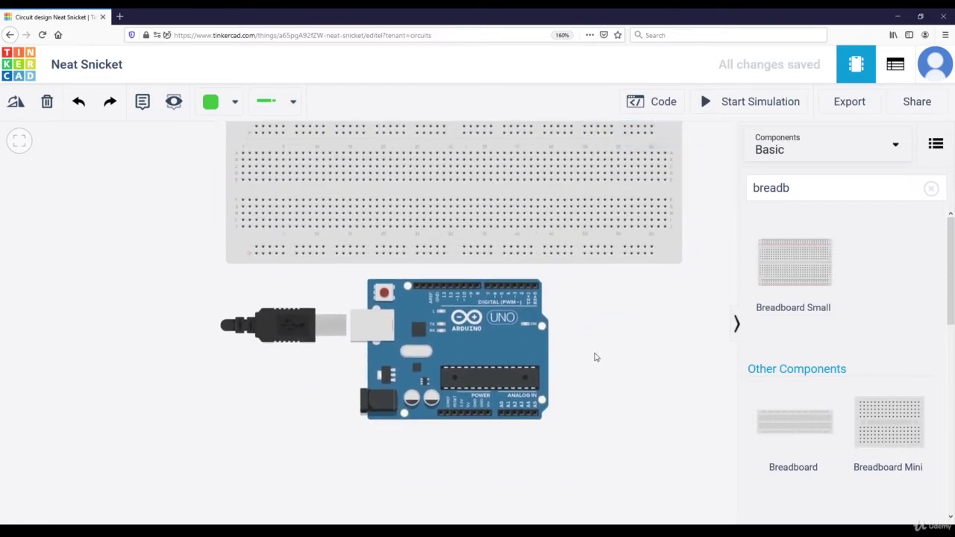
{"action": "scroll", "coordinate": [595, 357], "scroll_direction": "up", "scroll_amount": 1}
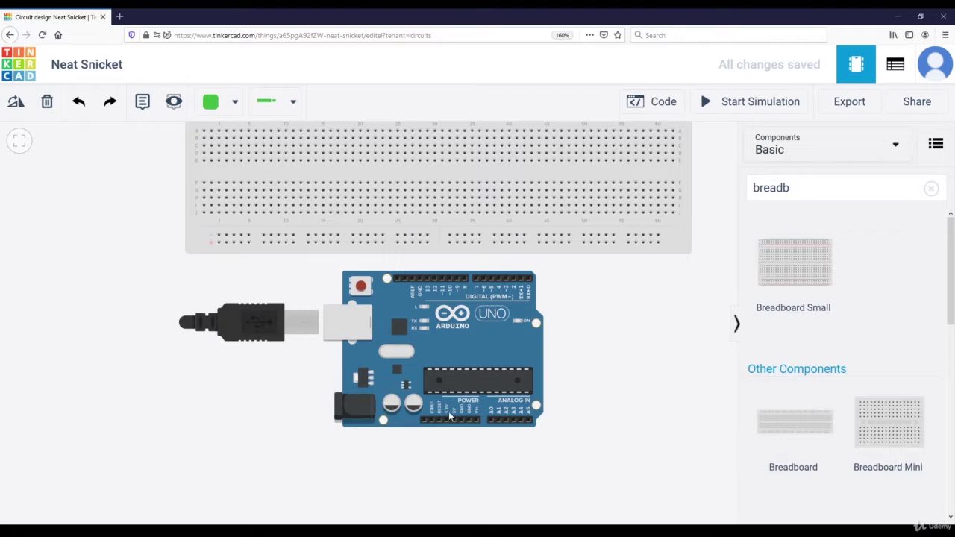
Route a red wire from the Arduino's 5V pin to the breadboard's bottom power rail
{"action": "scroll", "coordinate": [471, 447], "scroll_direction": "up", "scroll_amount": 2}
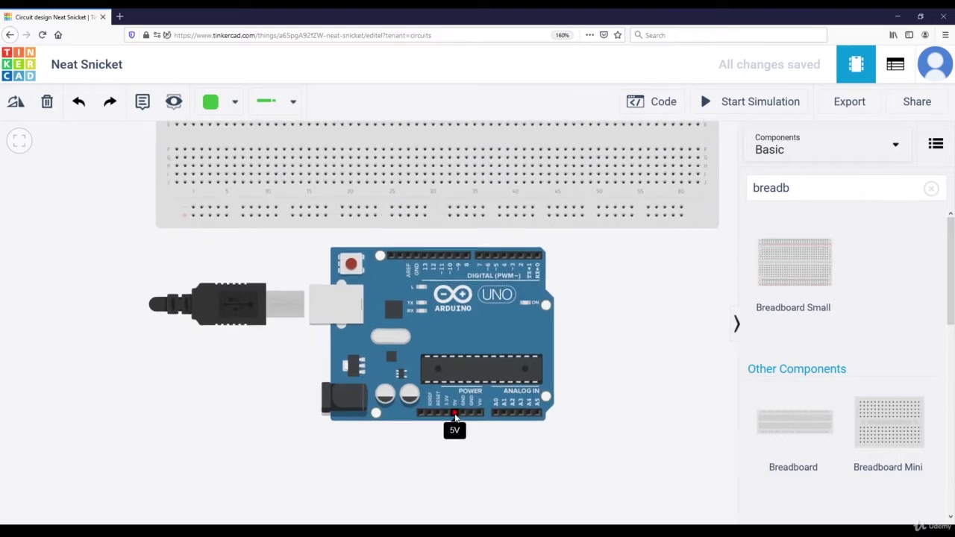
{"action": "left_click", "coordinate": [456, 416]}
{"action": "left_click", "coordinate": [456, 430]}
{"action": "left_click", "coordinate": [131, 431]}
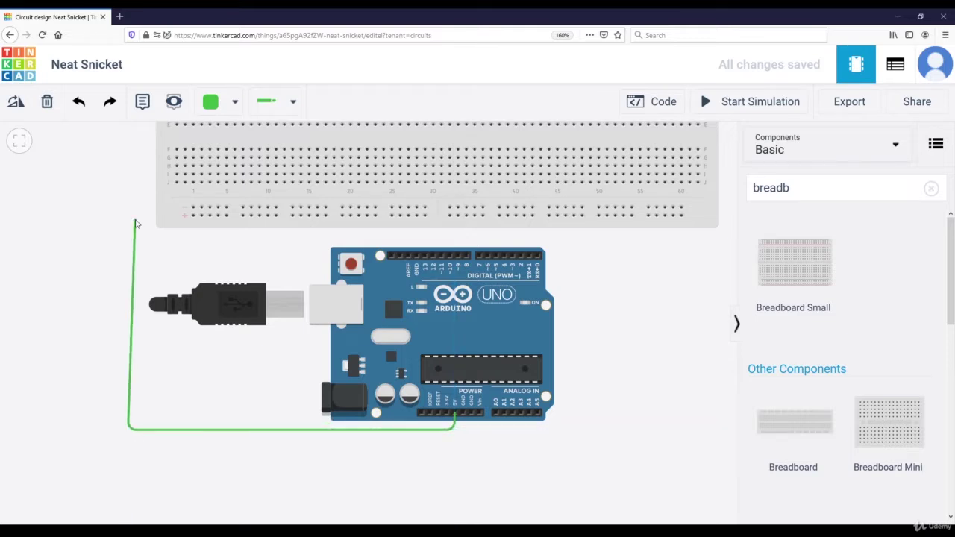
{"action": "left_click", "coordinate": [129, 217]}
{"action": "left_click", "coordinate": [192, 215]}
{"action": "left_click", "coordinate": [591, 180]}
{"action": "left_click", "coordinate": [599, 211]}
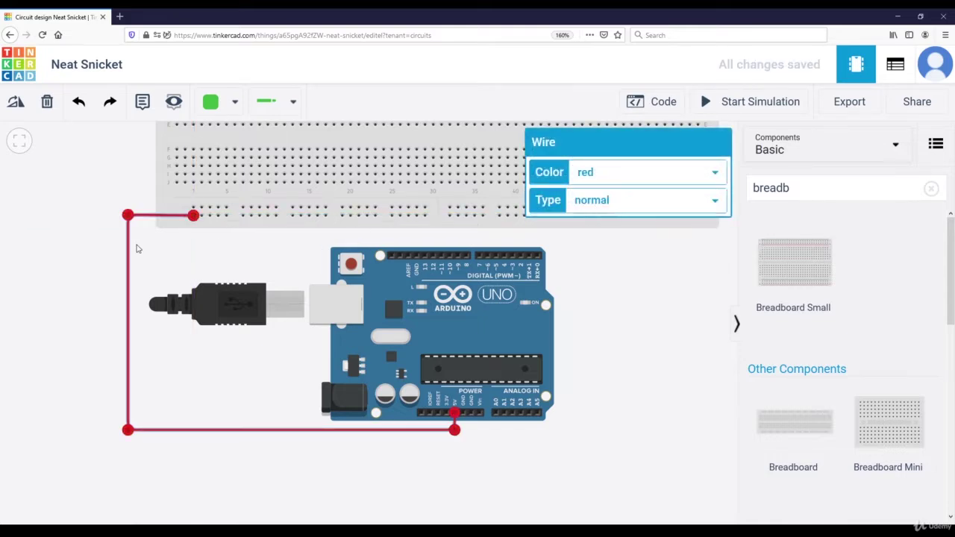
{"action": "left_click_drag", "start_coordinate": [127, 215], "coordinate": [128, 215]}
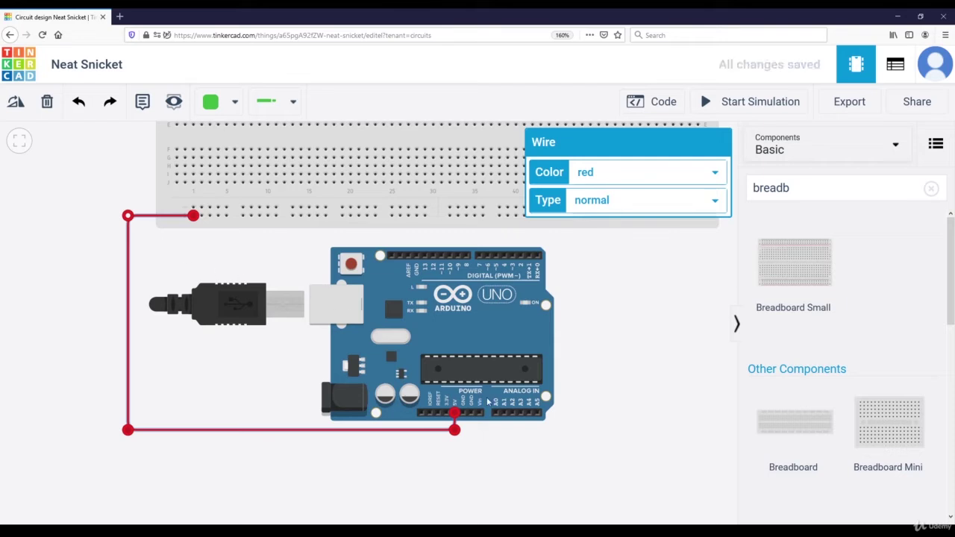
{"action": "left_click", "coordinate": [604, 435]}
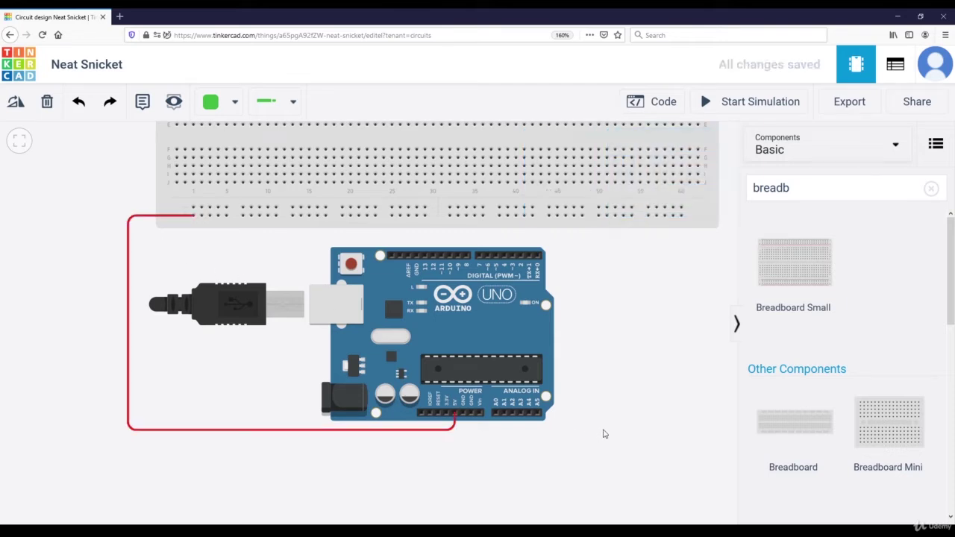
Route a black wire from the Arduino's GND pin to the breadboard's bottom rail
{"action": "left_click", "coordinate": [463, 415]}
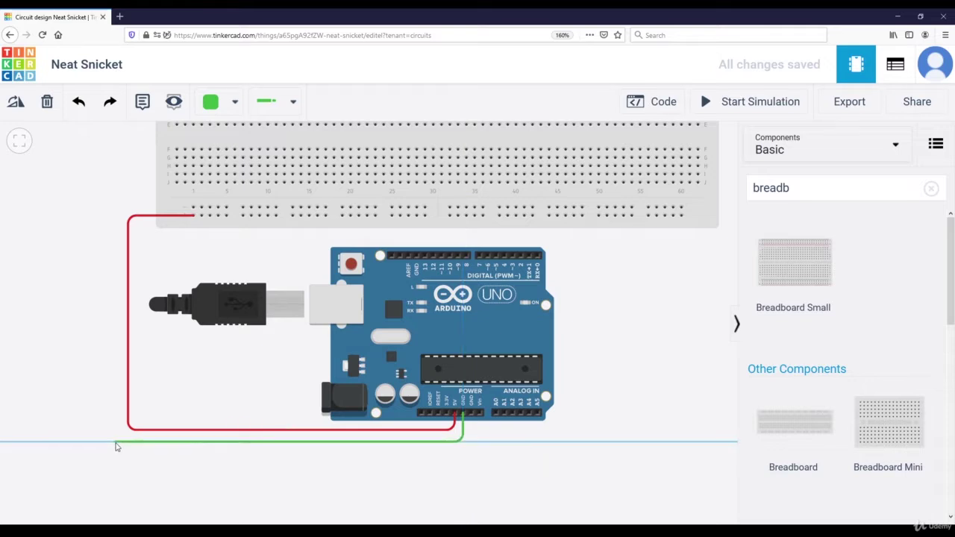
{"action": "left_click", "coordinate": [116, 441]}
{"action": "left_click", "coordinate": [116, 208]}
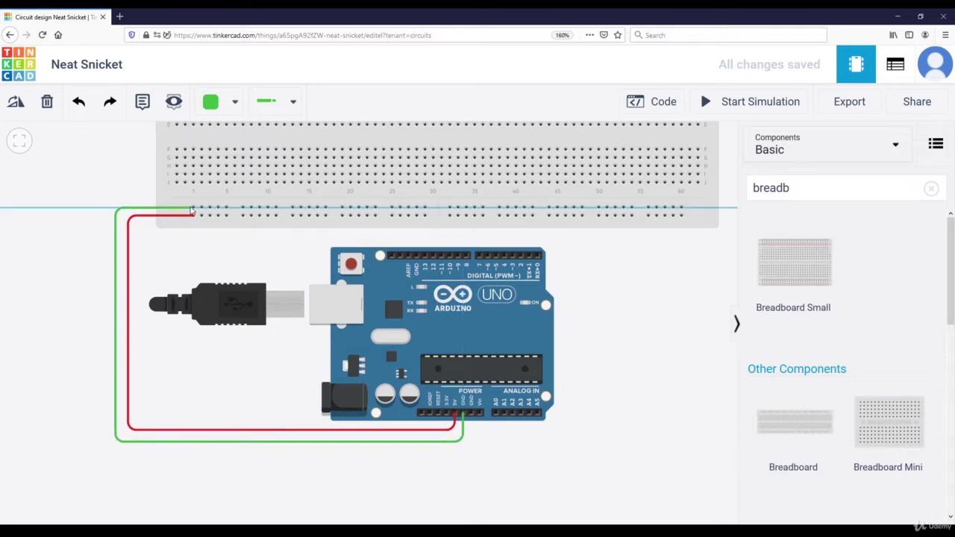
{"action": "left_click", "coordinate": [193, 208]}
{"action": "left_click", "coordinate": [601, 174]}
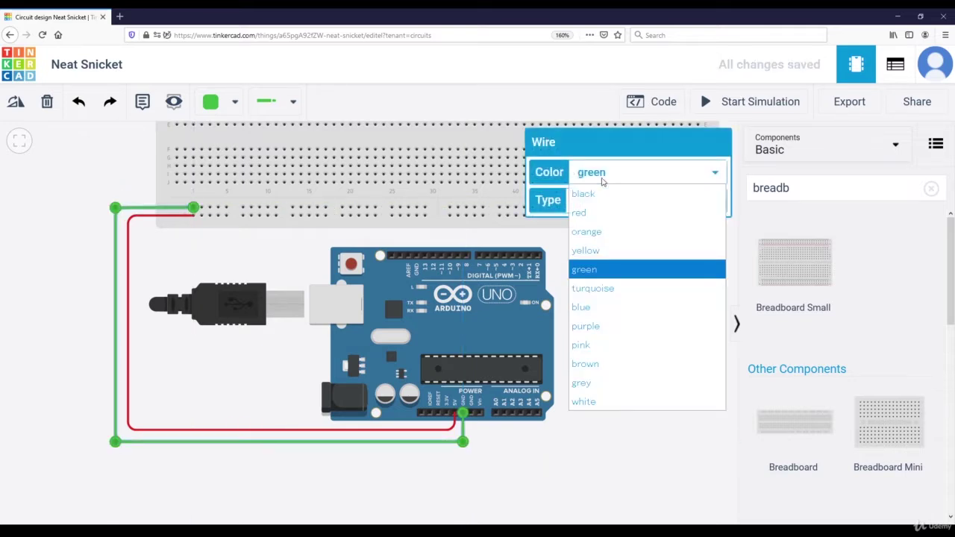
{"action": "left_click", "coordinate": [597, 194]}
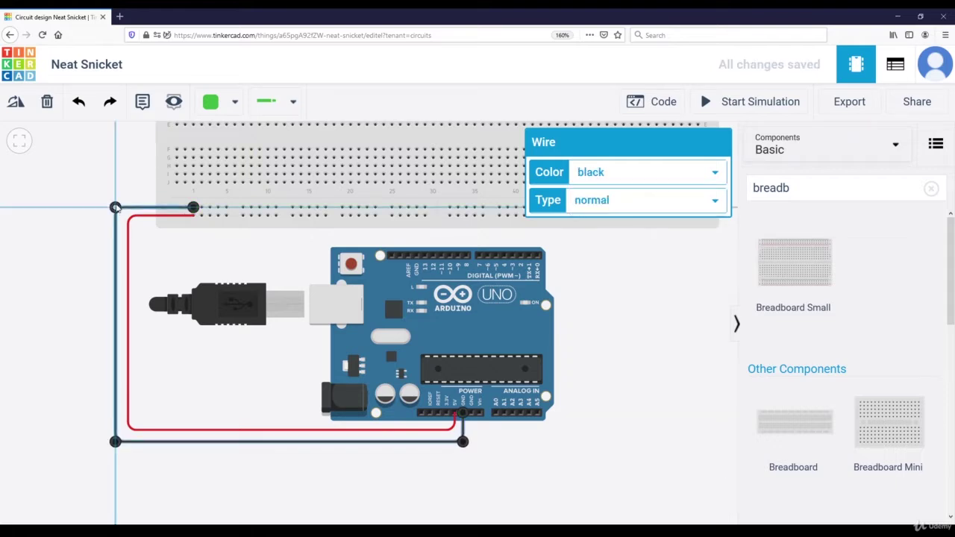
{"action": "left_click", "coordinate": [136, 195]}
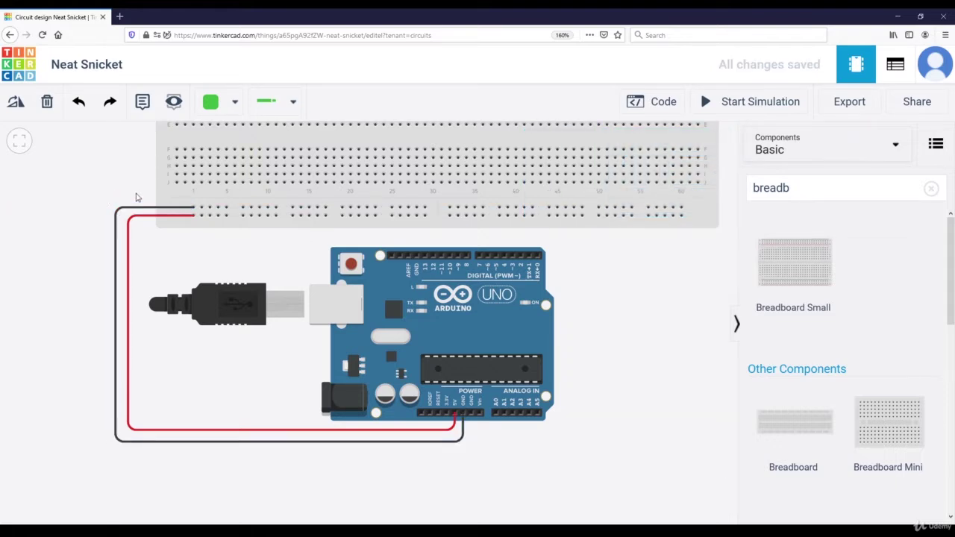
{"action": "scroll", "coordinate": [579, 323], "scroll_direction": "down", "scroll_amount": 2}
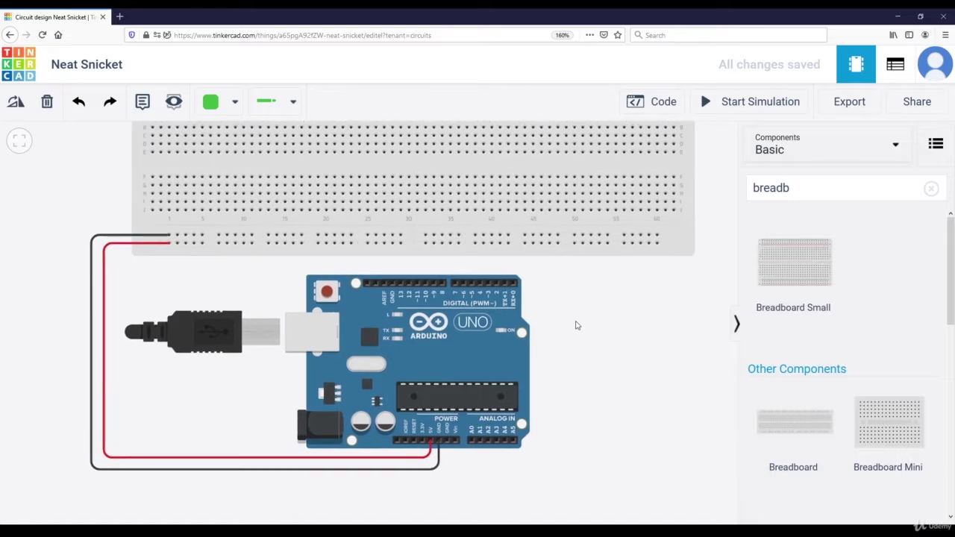
{"action": "left_click_drag", "start_coordinate": [622, 322], "coordinate": [597, 340]}
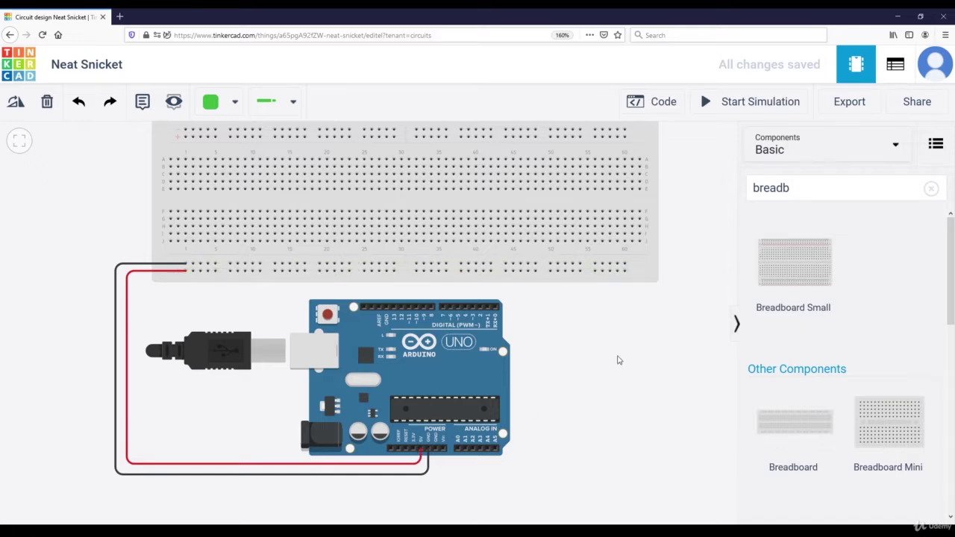
Search for 'led' and place three LEDs beside the Arduino
{"action": "left_click_drag", "start_coordinate": [806, 187], "coordinate": [751, 187]}
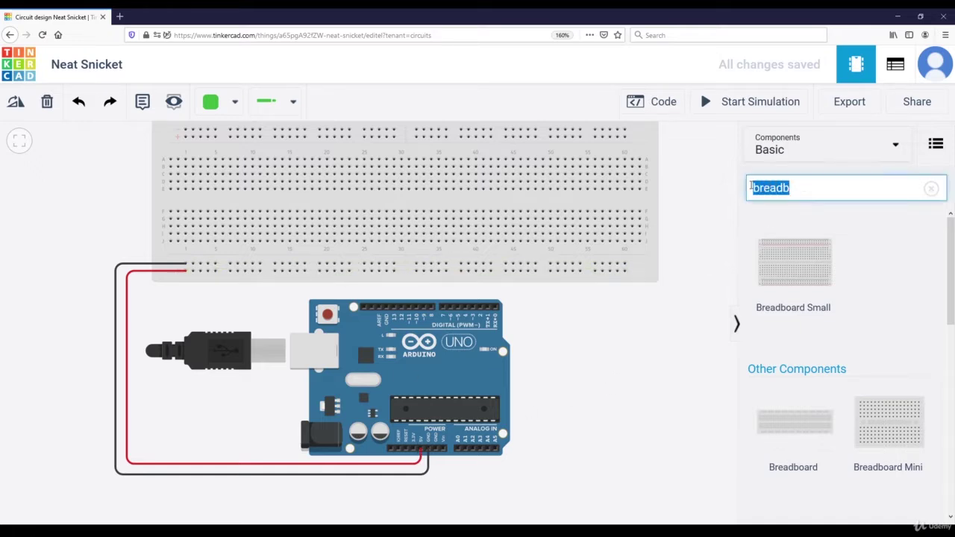
{"action": "type", "text": "led"}
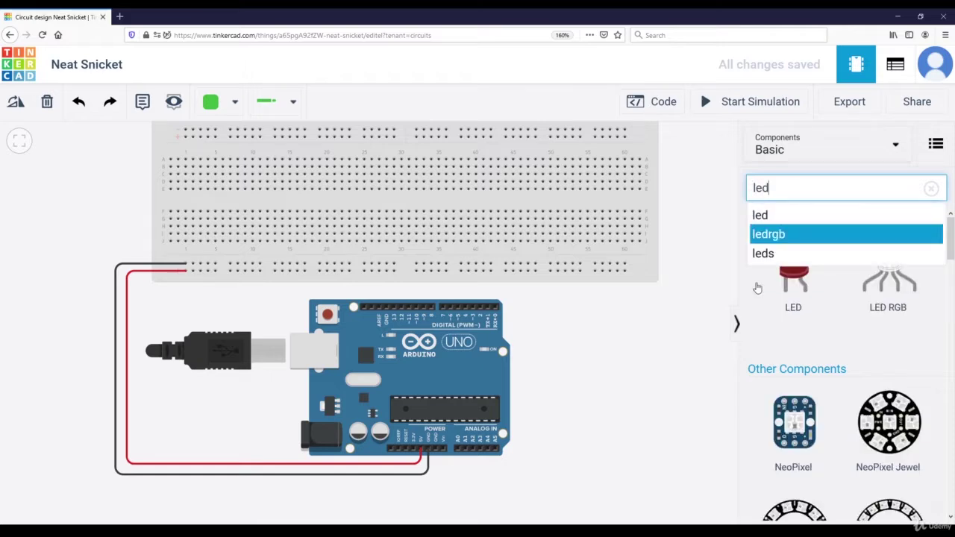
{"action": "left_click", "coordinate": [795, 291]}
{"action": "left_click_drag", "start_coordinate": [795, 291], "coordinate": [572, 332]}
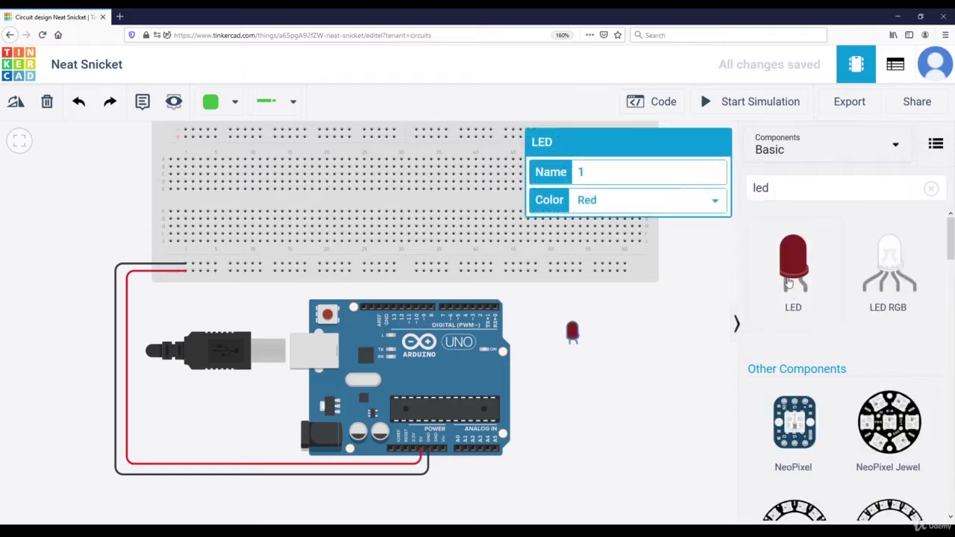
{"action": "left_click_drag", "start_coordinate": [793, 276], "coordinate": [654, 341]}
{"action": "left_click", "coordinate": [673, 361]}
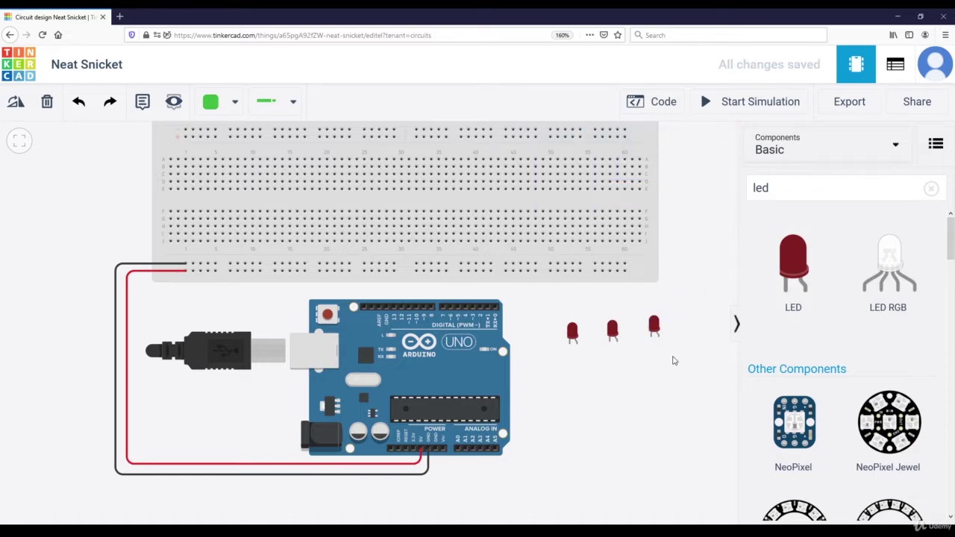
Make the second LED yellow and the third LED green, leaving the first red
{"action": "left_click", "coordinate": [575, 336]}
{"action": "left_click", "coordinate": [612, 333]}
{"action": "left_click", "coordinate": [612, 199]}
{"action": "left_click", "coordinate": [606, 241]}
{"action": "left_click", "coordinate": [654, 329]}
{"action": "left_click", "coordinate": [629, 200]}
{"action": "left_click", "coordinate": [629, 221]}
{"action": "left_click", "coordinate": [672, 348]}
Move the red, yellow and green LEDs side by side onto the breadboard
{"action": "left_click", "coordinate": [573, 333]}
{"action": "left_click", "coordinate": [591, 396]}
{"action": "key", "text": "f"}
{"action": "left_click_drag", "start_coordinate": [586, 361], "coordinate": [208, 215]}
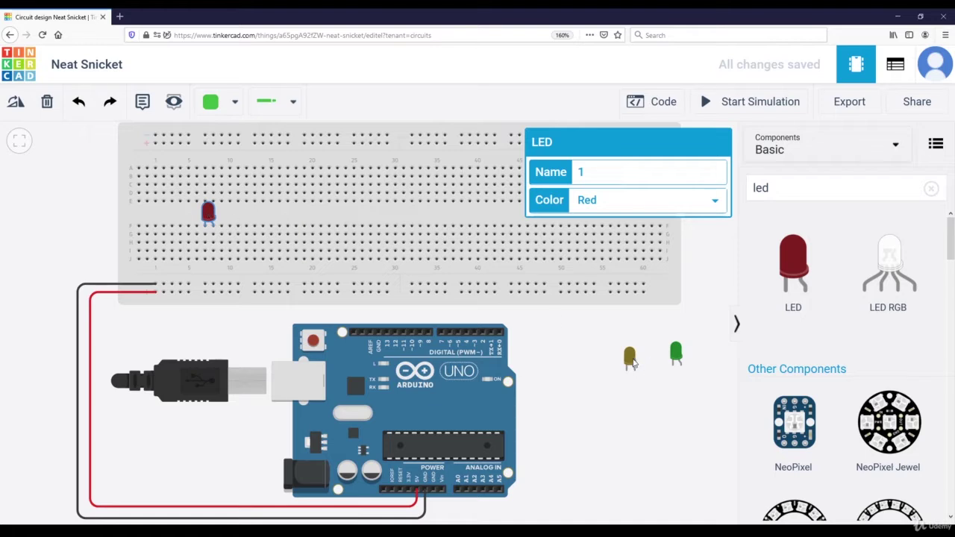
{"action": "left_click_drag", "start_coordinate": [633, 362], "coordinate": [320, 211]}
{"action": "left_click_drag", "start_coordinate": [678, 356], "coordinate": [367, 213]}
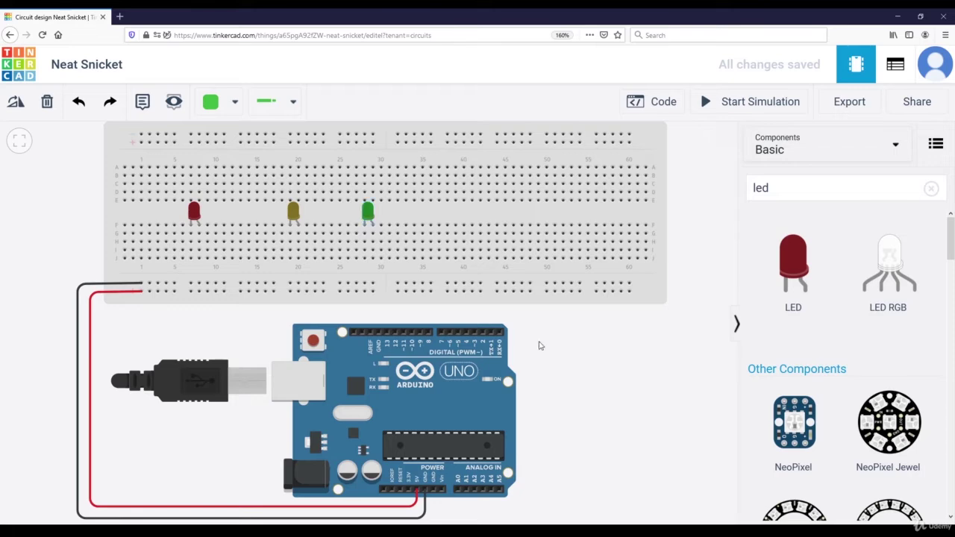
Connect the red and yellow LED columns to the ground rail with black wires
{"action": "scroll", "coordinate": [200, 266], "scroll_direction": "up", "scroll_amount": 2}
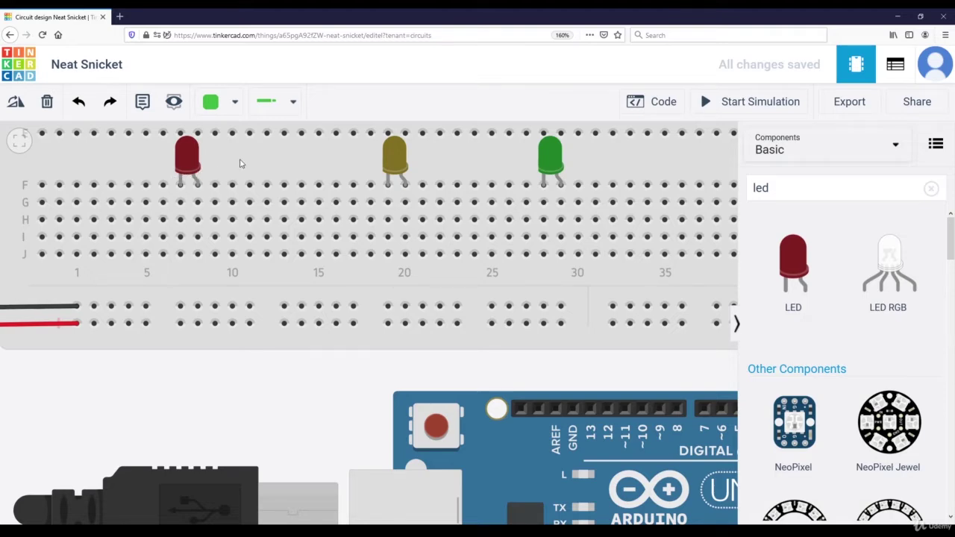
{"action": "left_click", "coordinate": [181, 254]}
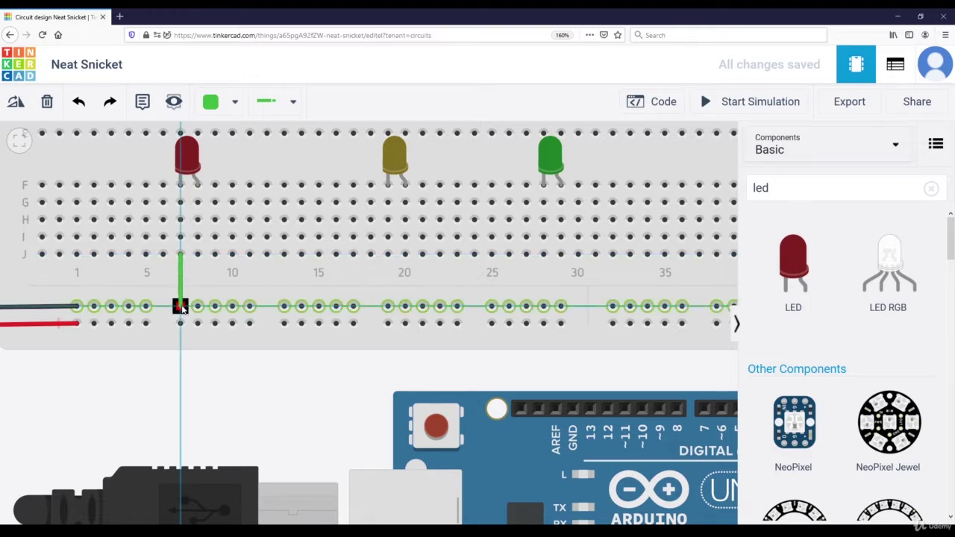
{"action": "left_click", "coordinate": [181, 306]}
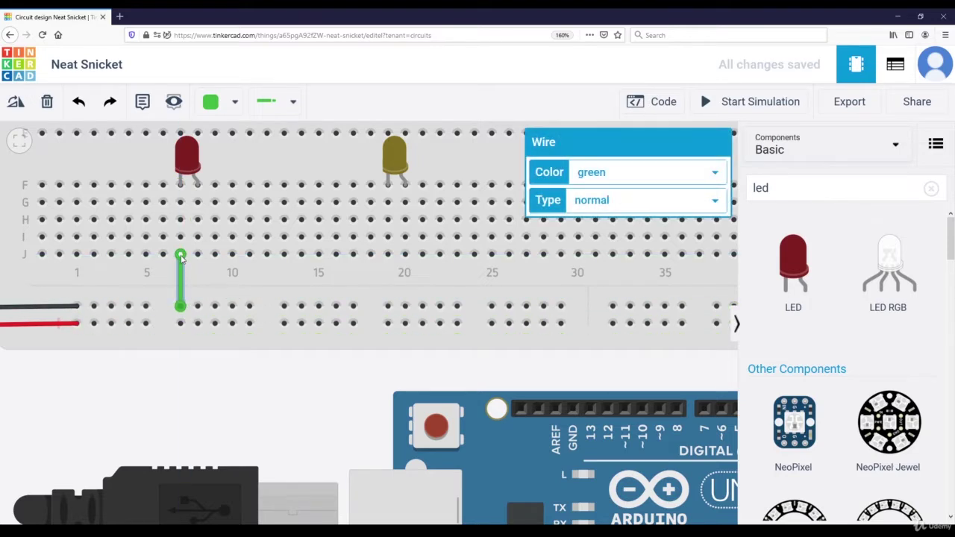
{"action": "left_click", "coordinate": [601, 176]}
{"action": "left_click", "coordinate": [598, 193]}
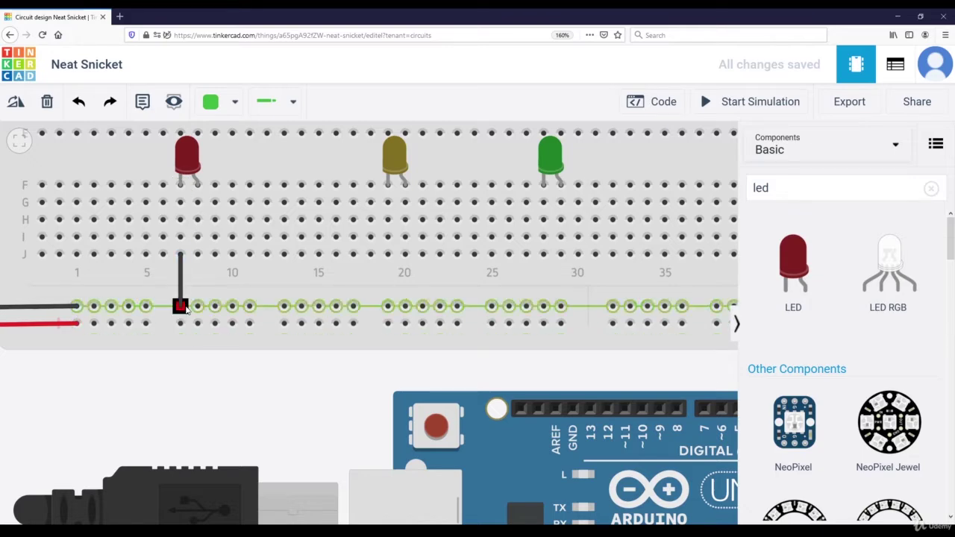
{"action": "left_click", "coordinate": [387, 256]}
{"action": "left_click", "coordinate": [388, 306]}
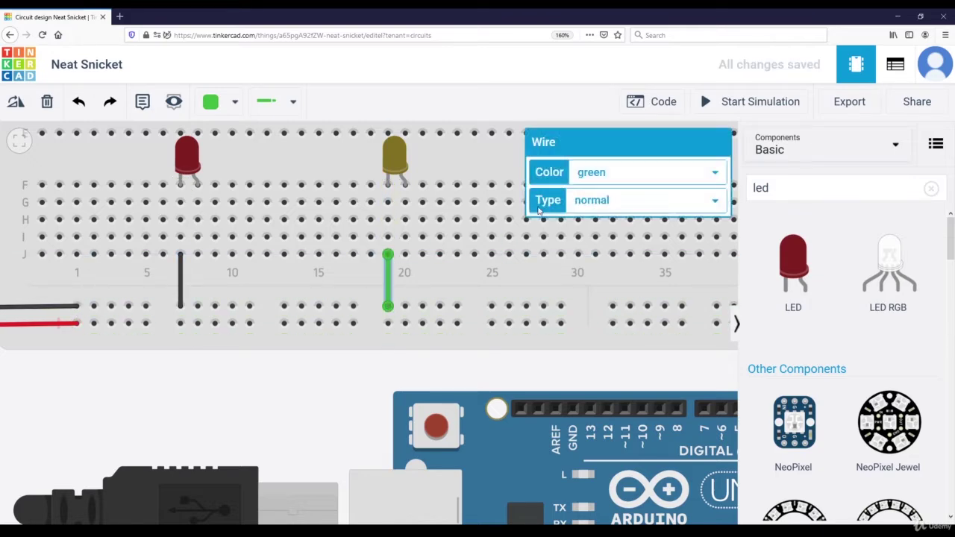
{"action": "left_click", "coordinate": [615, 177]}
{"action": "left_click", "coordinate": [589, 193]}
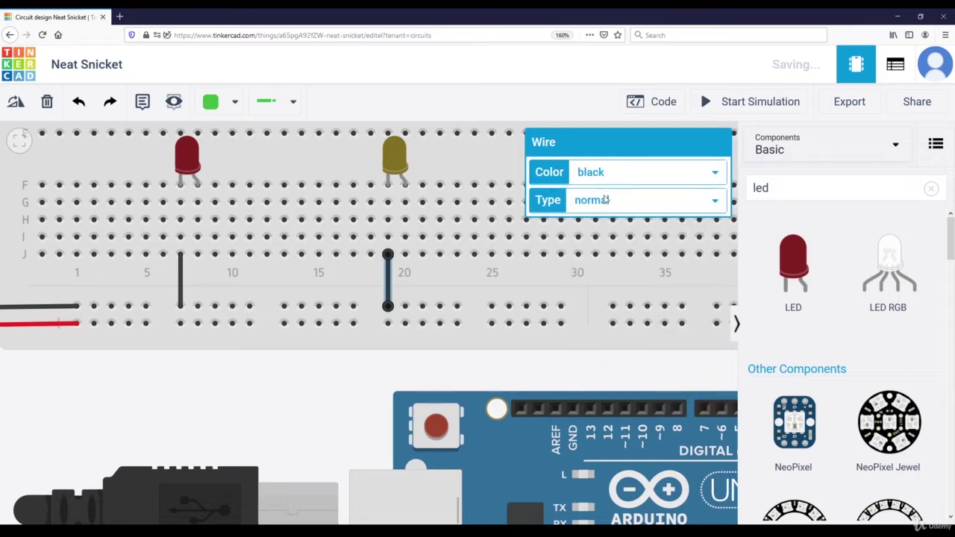
{"action": "left_click", "coordinate": [574, 369]}
Connect the green LED column to the ground rail with a black wire
{"action": "left_click_drag", "start_coordinate": [578, 375], "coordinate": [548, 376]}
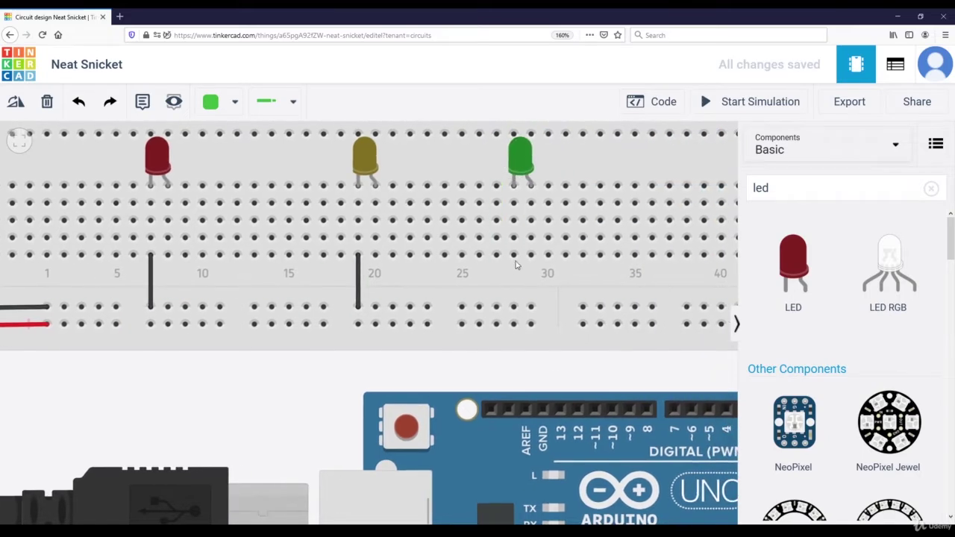
{"action": "left_click", "coordinate": [513, 256]}
{"action": "left_click", "coordinate": [513, 306]}
{"action": "left_click", "coordinate": [599, 179]}
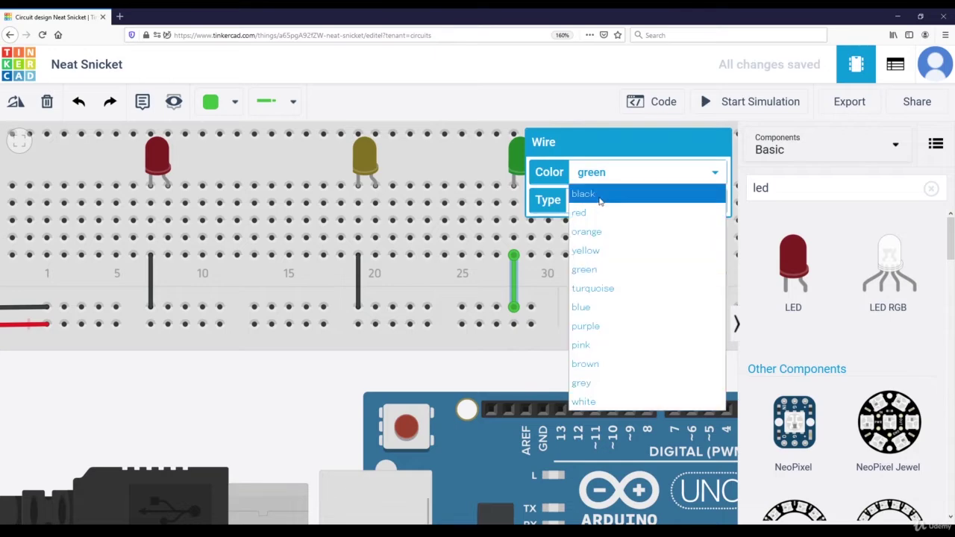
{"action": "left_click", "coordinate": [599, 200]}
{"action": "left_click", "coordinate": [479, 375]}
{"action": "scroll", "coordinate": [479, 374], "scroll_direction": "down", "scroll_amount": 3}
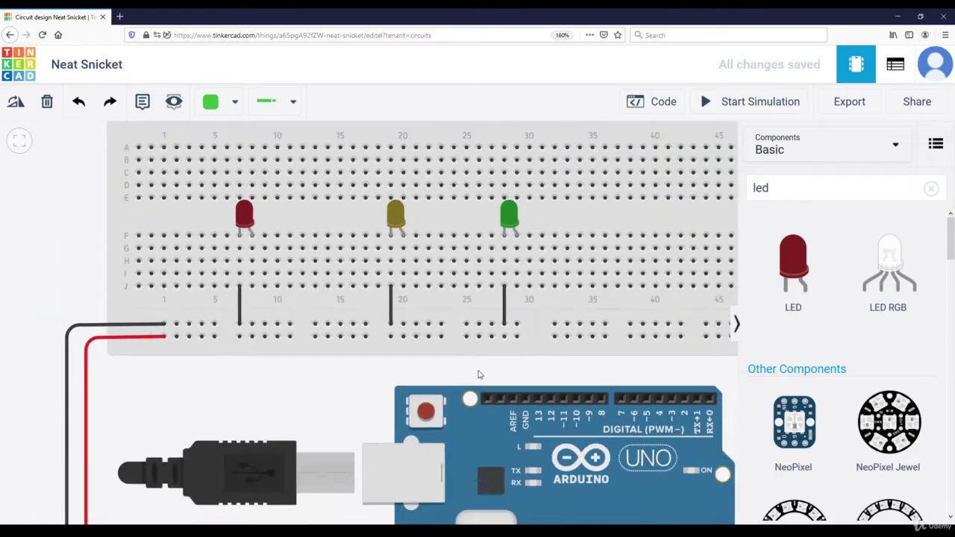
{"action": "left_click_drag", "start_coordinate": [479, 375], "coordinate": [406, 367]}
{"action": "left_click_drag", "start_coordinate": [772, 188], "coordinate": [752, 187]}
Place a resistor beside the Arduino and set its resistance to 220 Ω
{"action": "type", "text": "res"}
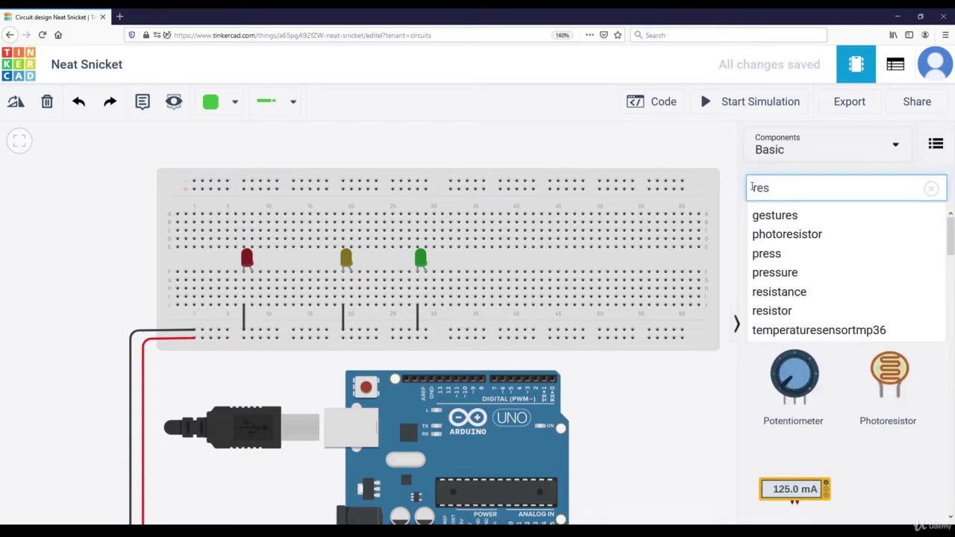
{"action": "type", "text": "i"}
{"action": "left_click", "coordinate": [799, 254]}
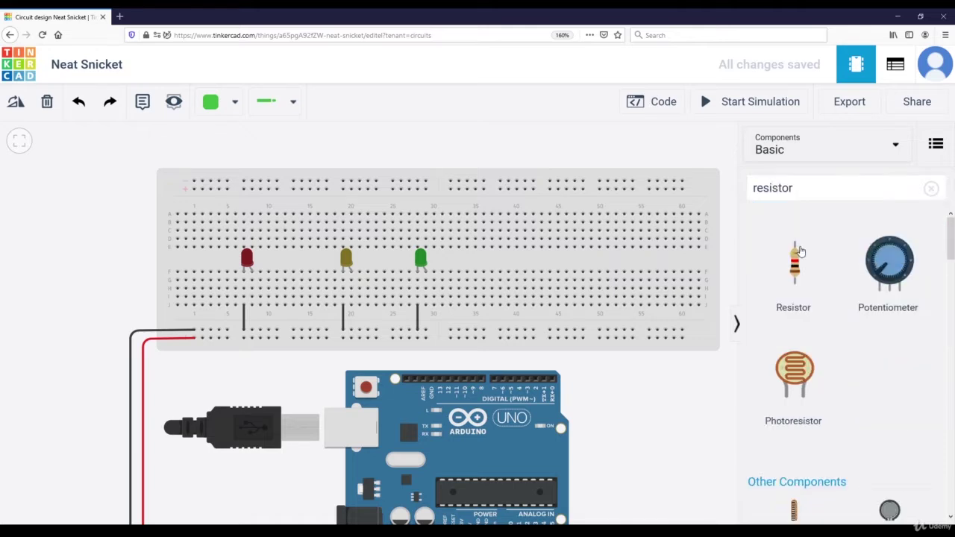
{"action": "left_click_drag", "start_coordinate": [794, 259], "coordinate": [624, 395]}
{"action": "scroll", "coordinate": [634, 381], "scroll_direction": "up", "scroll_amount": 3}
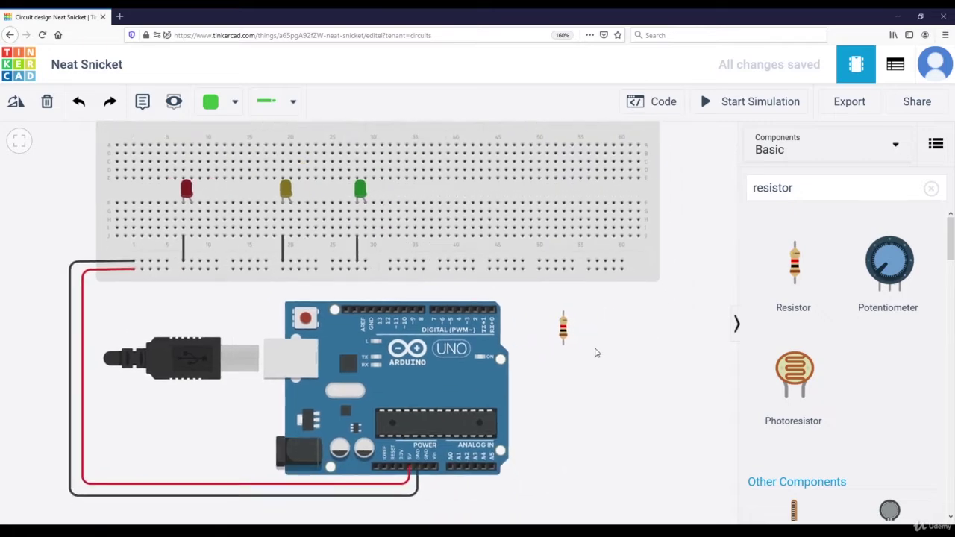
{"action": "left_click", "coordinate": [554, 327]}
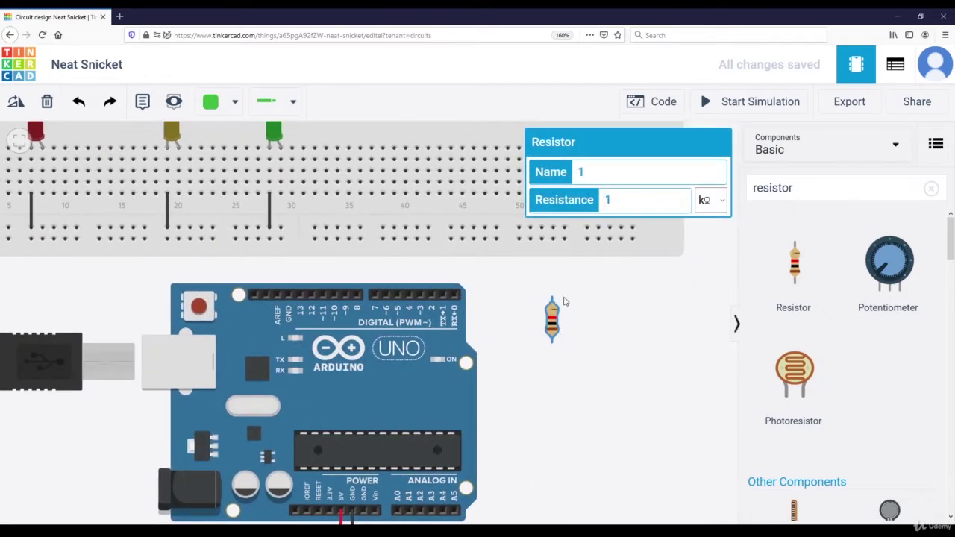
{"action": "double_click", "coordinate": [621, 199]}
{"action": "type", "text": "220"}
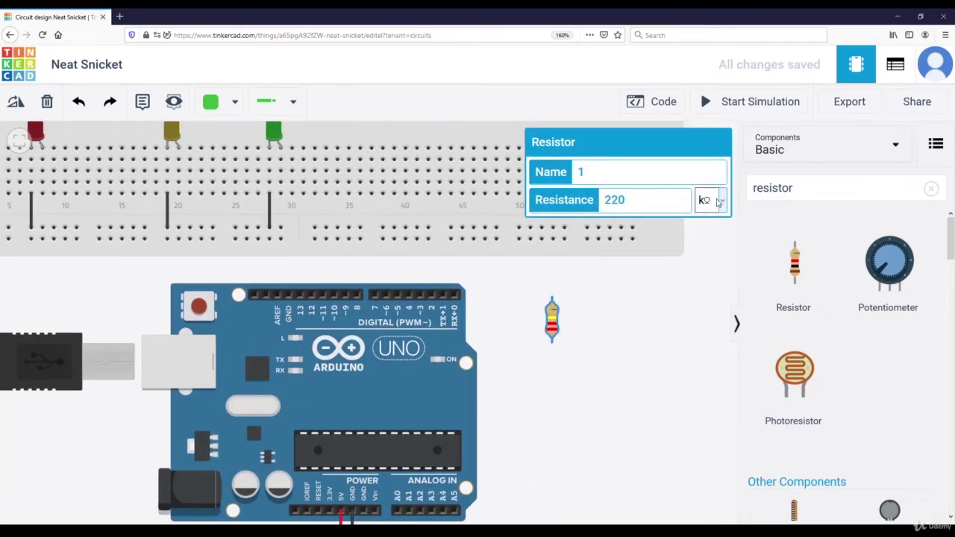
{"action": "left_click", "coordinate": [721, 201]}
{"action": "left_click", "coordinate": [705, 299]}
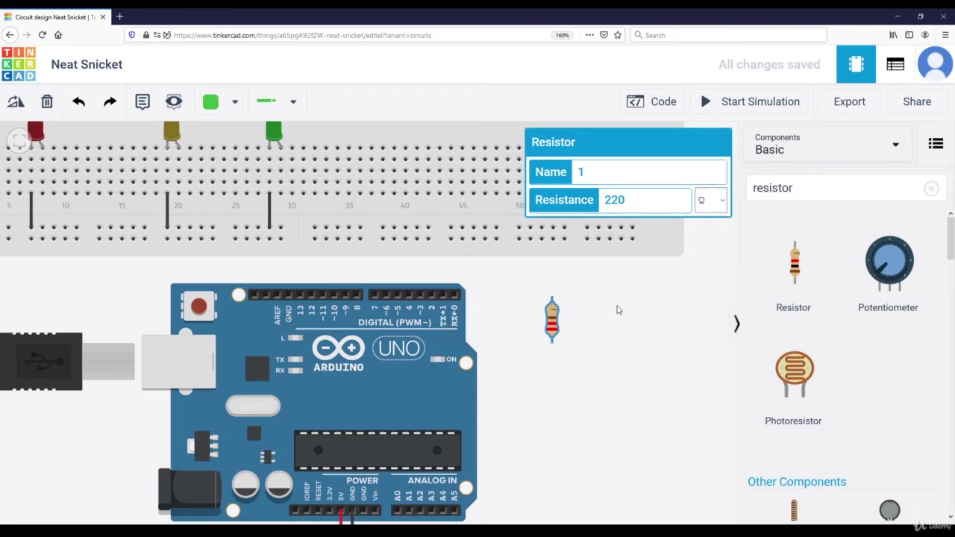
{"action": "left_click", "coordinate": [619, 312]}
Rotate the resistor horizontal and duplicate it twice for three resistors
{"action": "left_click", "coordinate": [553, 322]}
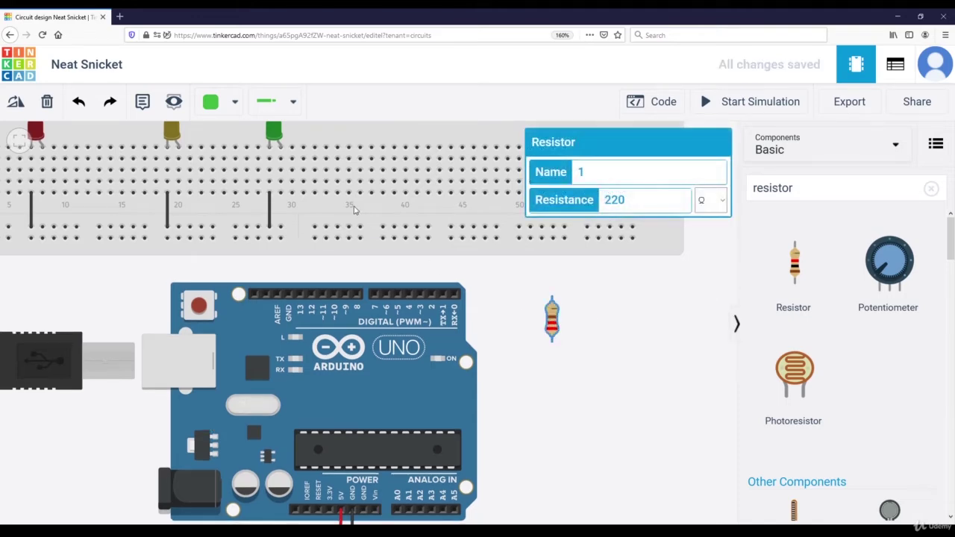
{"action": "left_click", "coordinate": [16, 105]}
{"action": "left_click", "coordinate": [549, 326]}
{"action": "key", "text": "ctrl+d"}
{"action": "left_click_drag", "start_coordinate": [549, 326], "coordinate": [558, 367]}
{"action": "key", "text": "ctrl+d"}
Move the top resistor beside the red LED and wire it green to Arduino pin ~11
{"action": "left_click", "coordinate": [617, 371]}
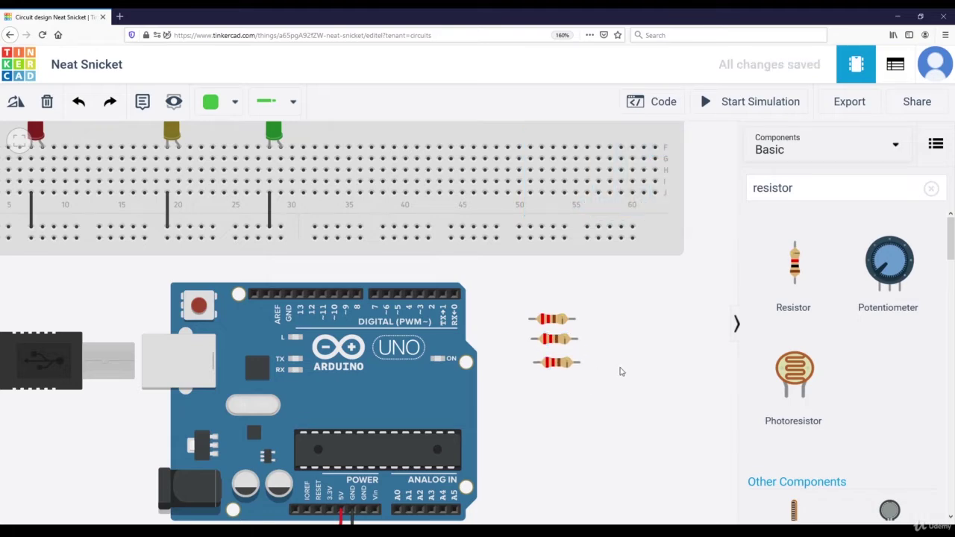
{"action": "left_click_drag", "start_coordinate": [254, 281], "coordinate": [332, 321]}
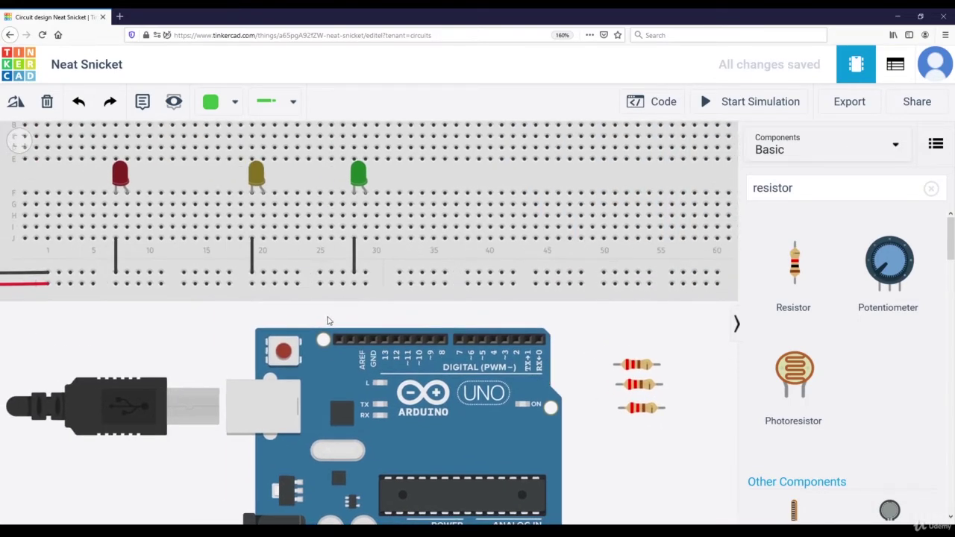
{"action": "left_click_drag", "start_coordinate": [637, 364], "coordinate": [157, 220]}
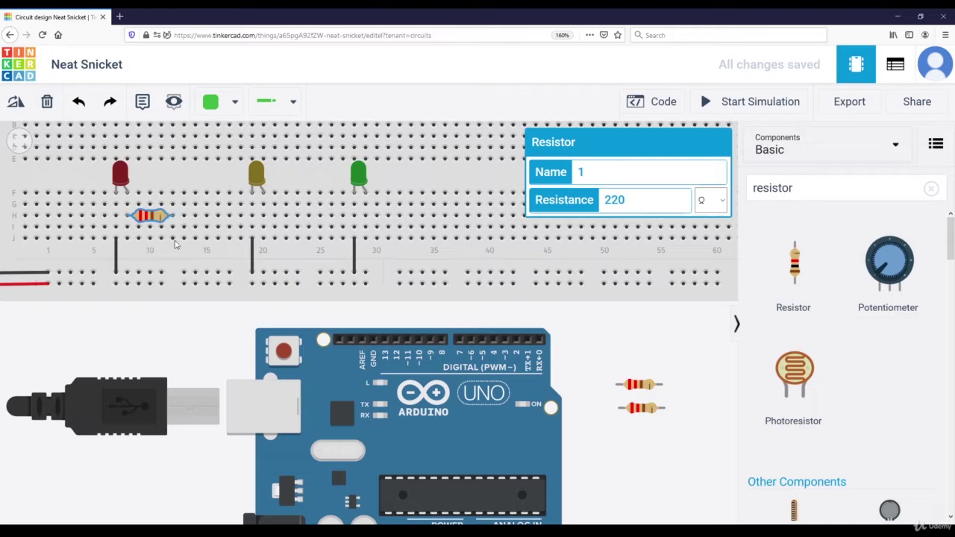
{"action": "left_click", "coordinate": [173, 239]}
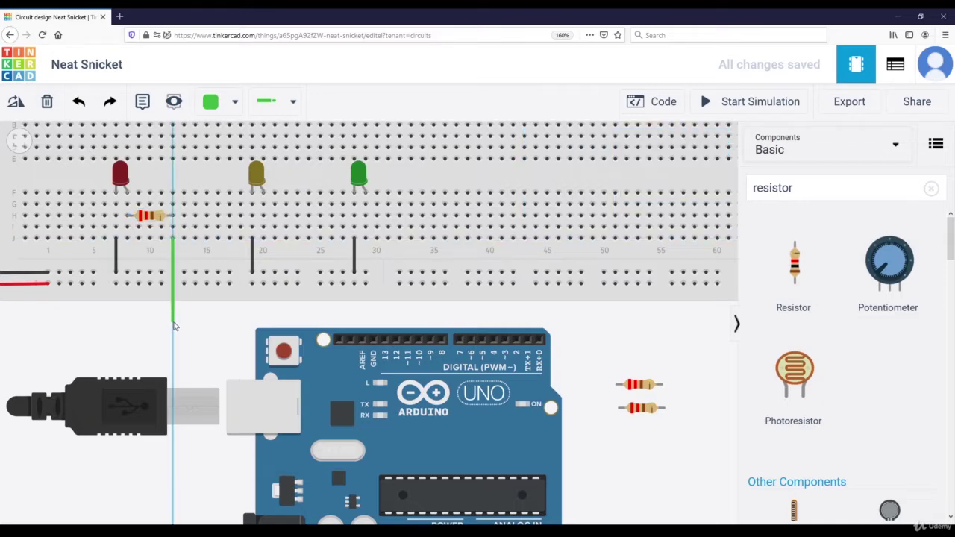
{"action": "left_click", "coordinate": [173, 322]}
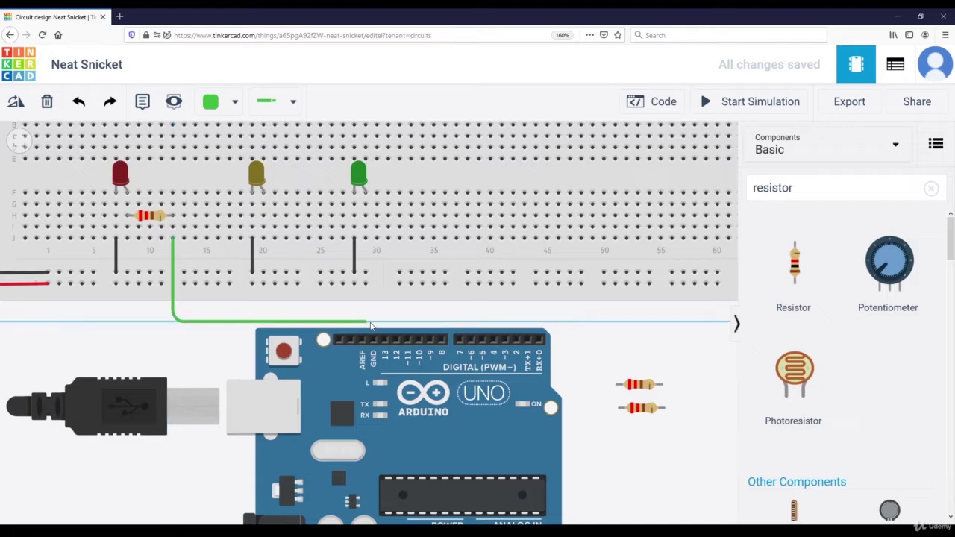
{"action": "left_click", "coordinate": [408, 340]}
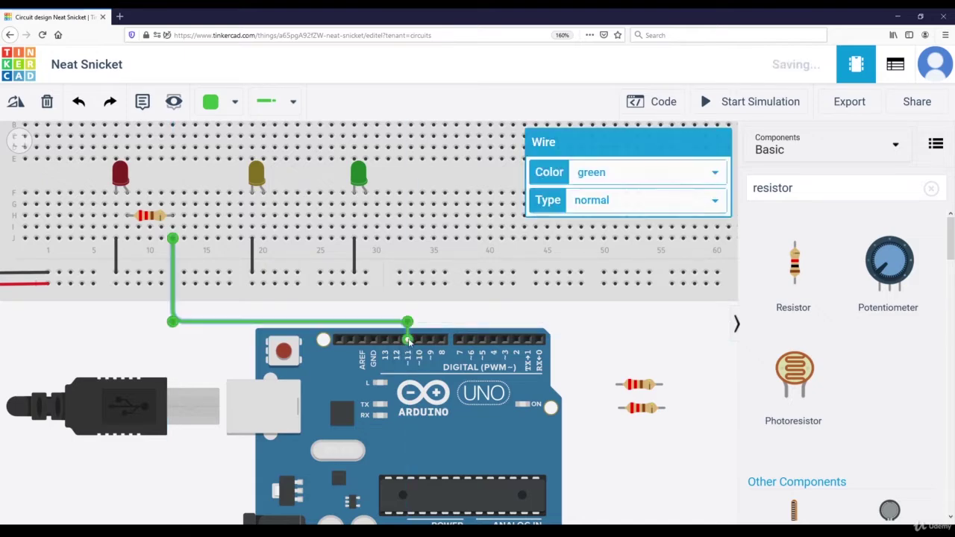
{"action": "left_click", "coordinate": [421, 317]}
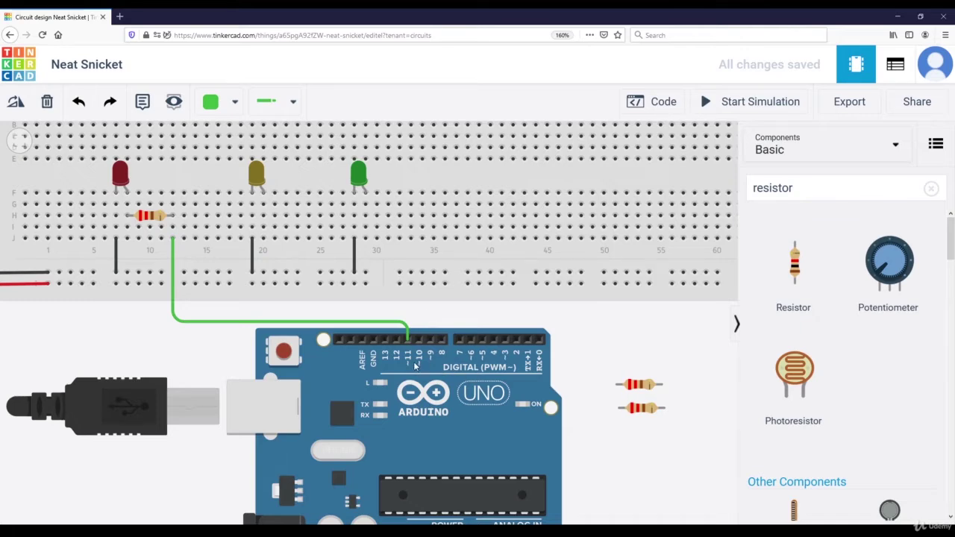
{"action": "scroll", "coordinate": [415, 366], "scroll_direction": "up", "scroll_amount": 1}
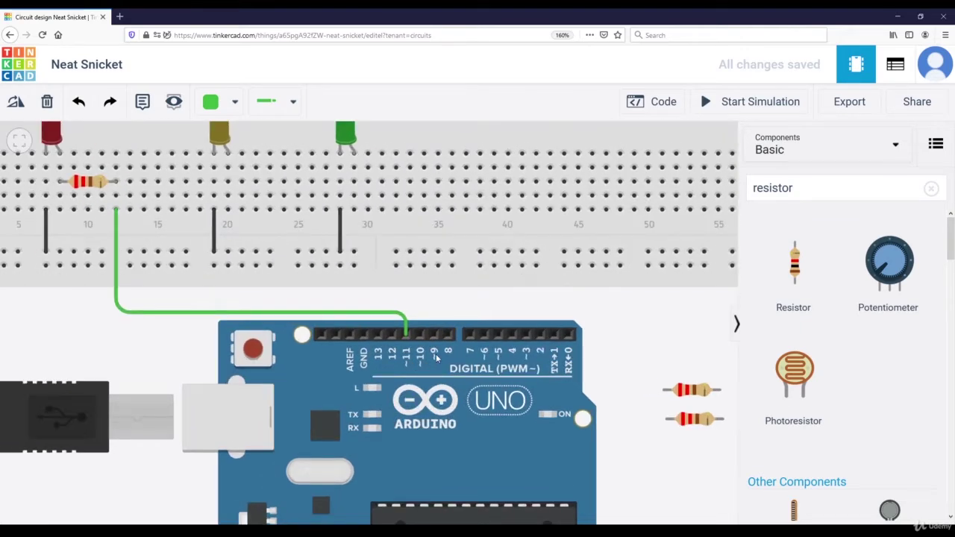
{"action": "scroll", "coordinate": [438, 355], "scroll_direction": "up", "scroll_amount": 2}
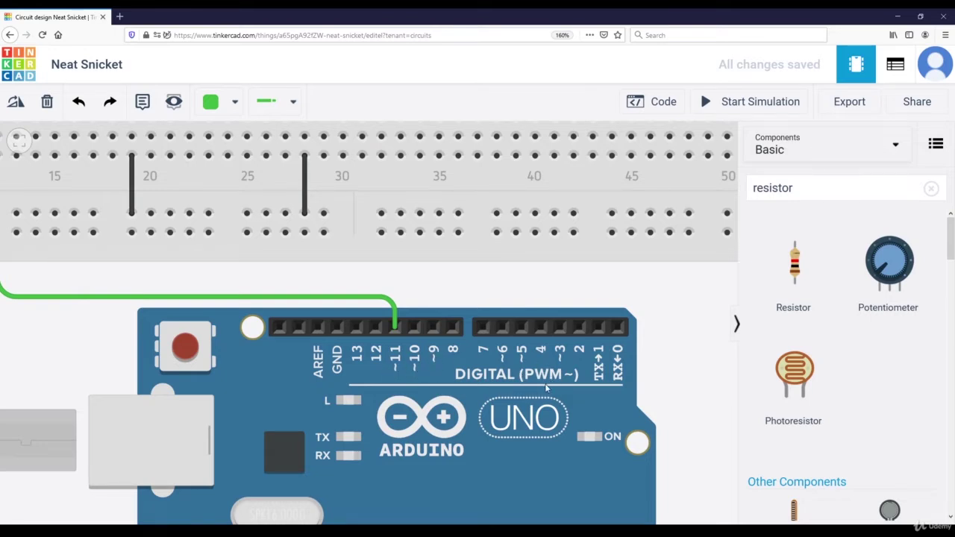
{"action": "scroll", "coordinate": [563, 382], "scroll_direction": "down", "scroll_amount": 3}
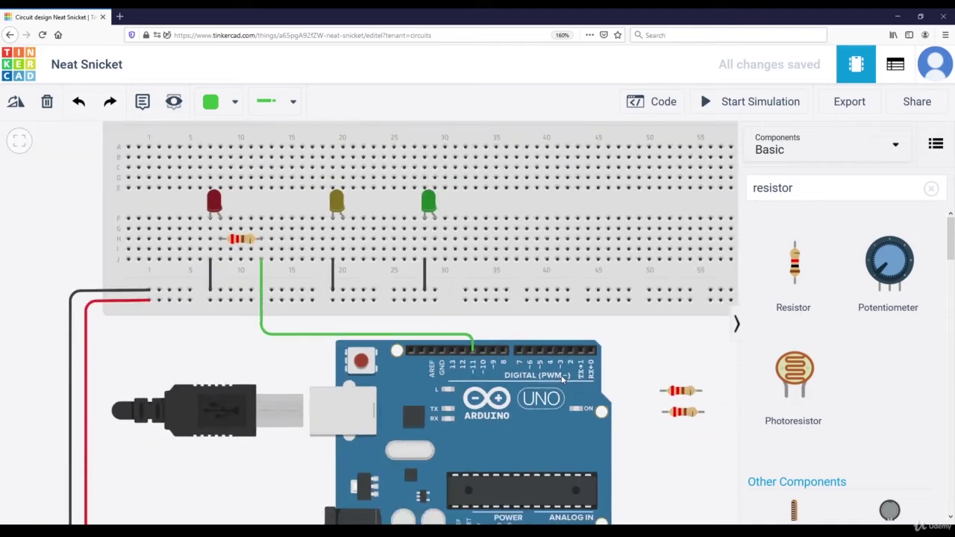
Place a resistor by the yellow LED and wire it blue to Arduino pin ~10
{"action": "left_click_drag", "start_coordinate": [535, 333], "coordinate": [523, 321]}
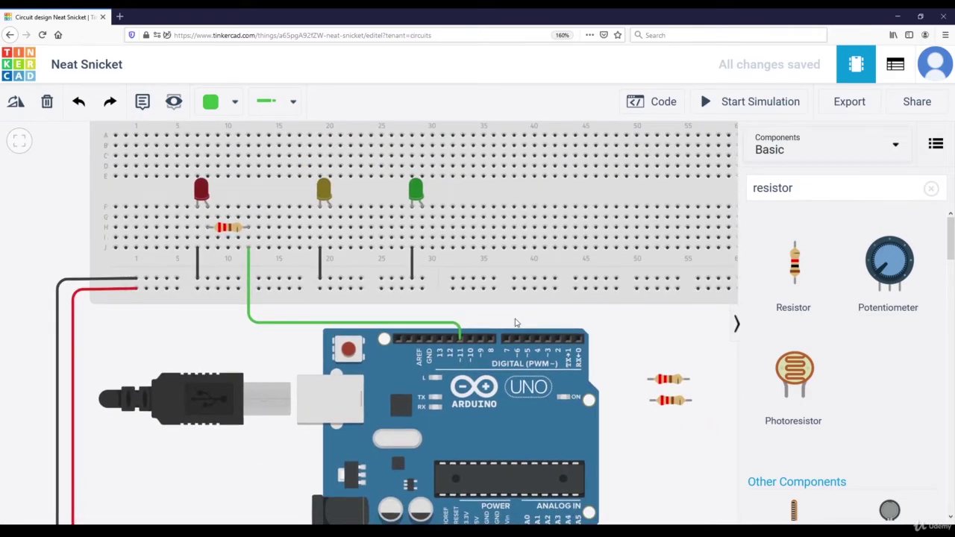
{"action": "scroll", "coordinate": [516, 324], "scroll_direction": "up", "scroll_amount": 1}
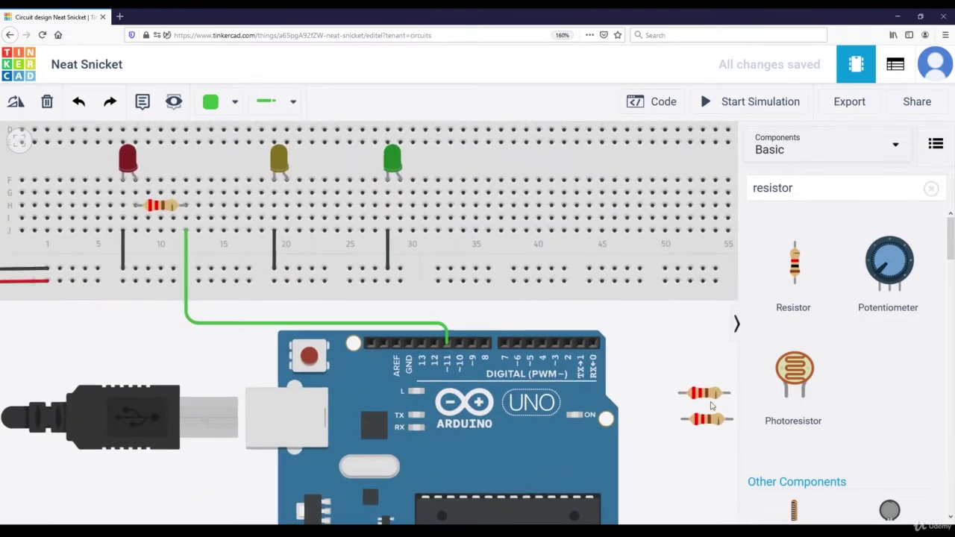
{"action": "left_click_drag", "start_coordinate": [704, 394], "coordinate": [312, 215]}
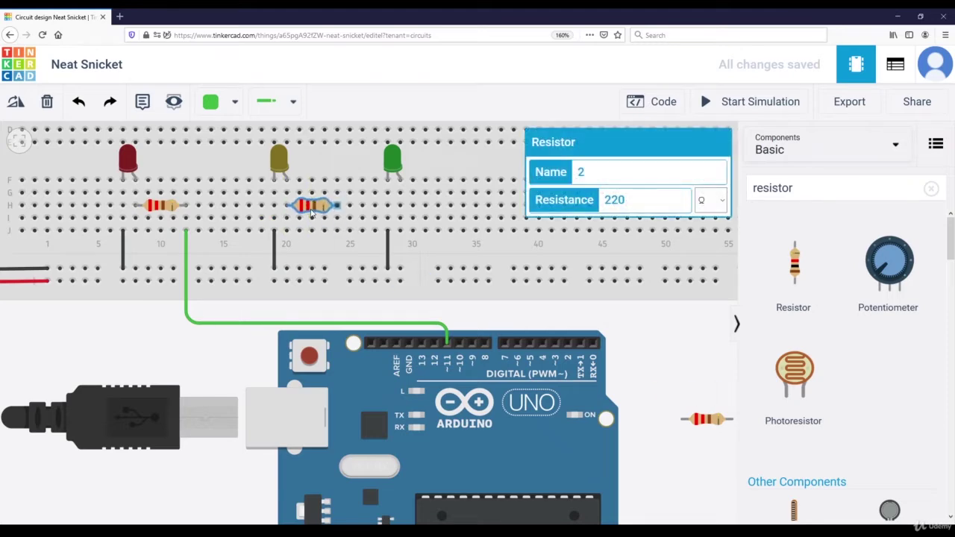
{"action": "left_click", "coordinate": [337, 230]}
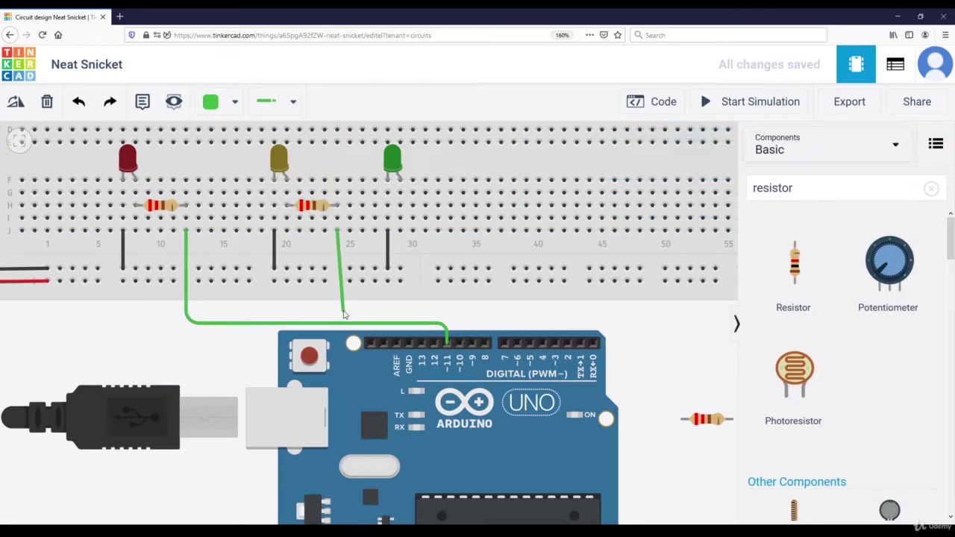
{"action": "left_click", "coordinate": [338, 316]}
{"action": "left_click", "coordinate": [459, 315]}
{"action": "left_click", "coordinate": [460, 344]}
{"action": "left_click", "coordinate": [605, 176]}
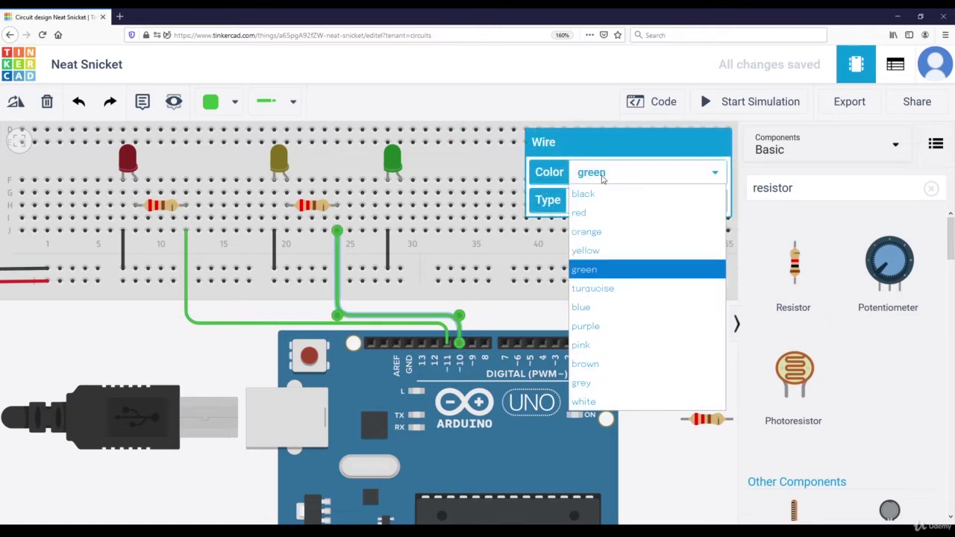
{"action": "left_click", "coordinate": [593, 306]}
{"action": "left_click", "coordinate": [582, 321]}
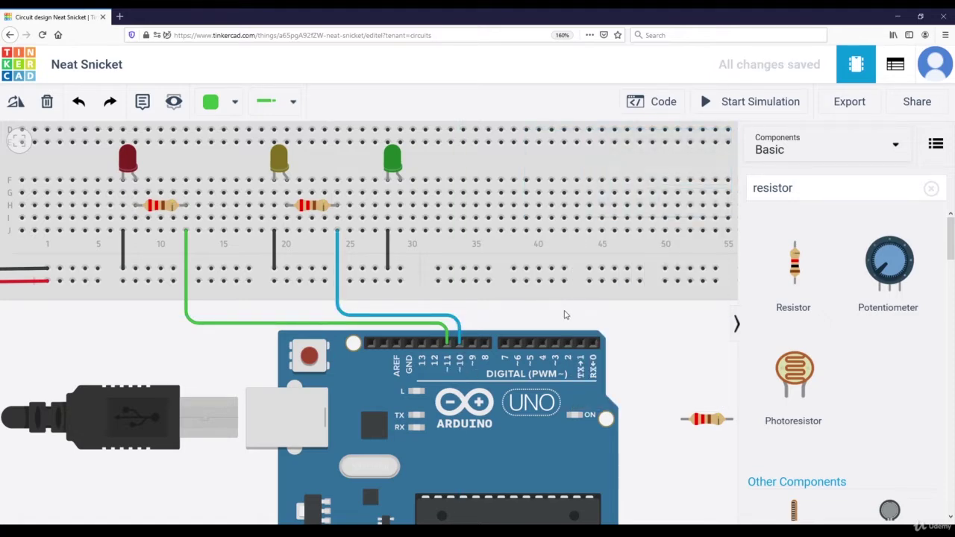
Place the third resistor by the green LED and wire it orange to pin ~9
{"action": "left_click_drag", "start_coordinate": [710, 421], "coordinate": [429, 211]}
{"action": "left_click", "coordinate": [451, 229]}
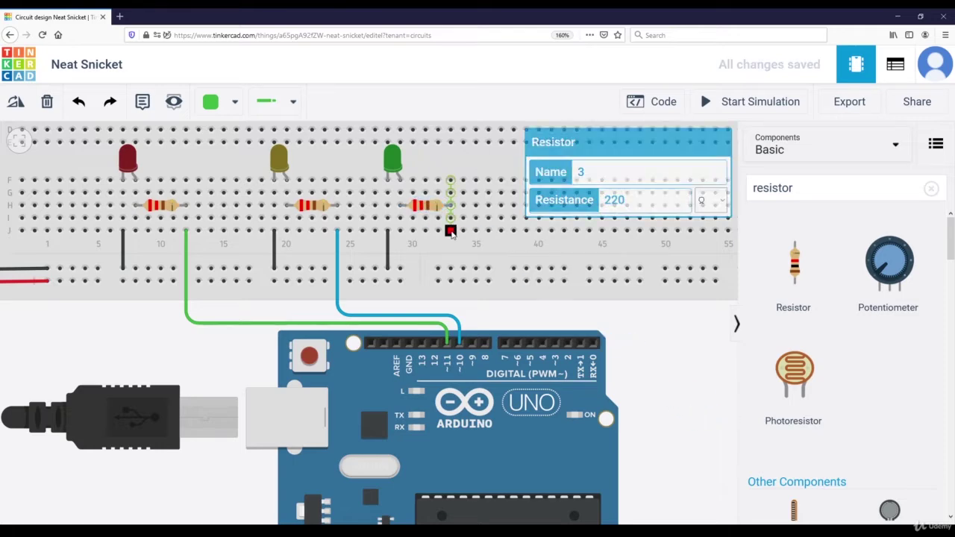
{"action": "left_click", "coordinate": [458, 312]}
{"action": "left_click", "coordinate": [470, 312]}
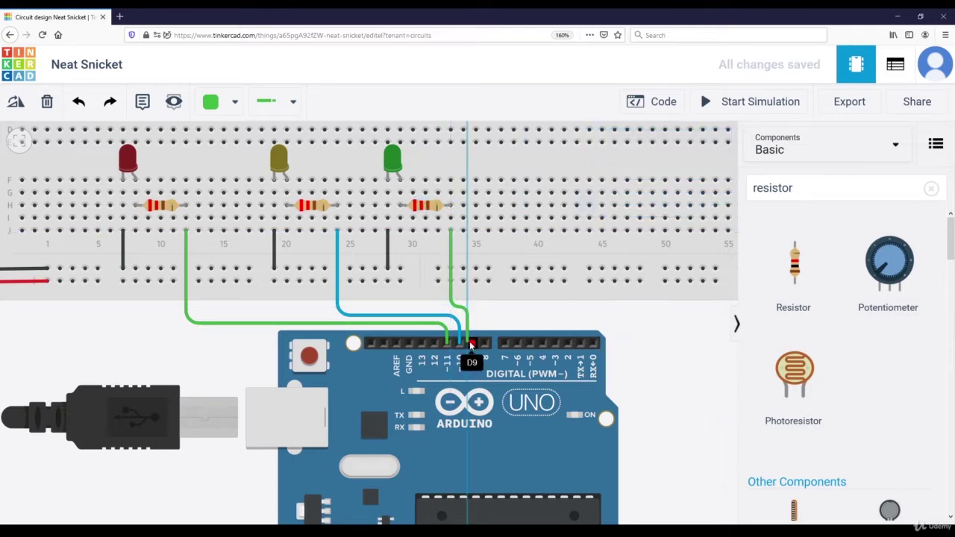
{"action": "left_click", "coordinate": [472, 344]}
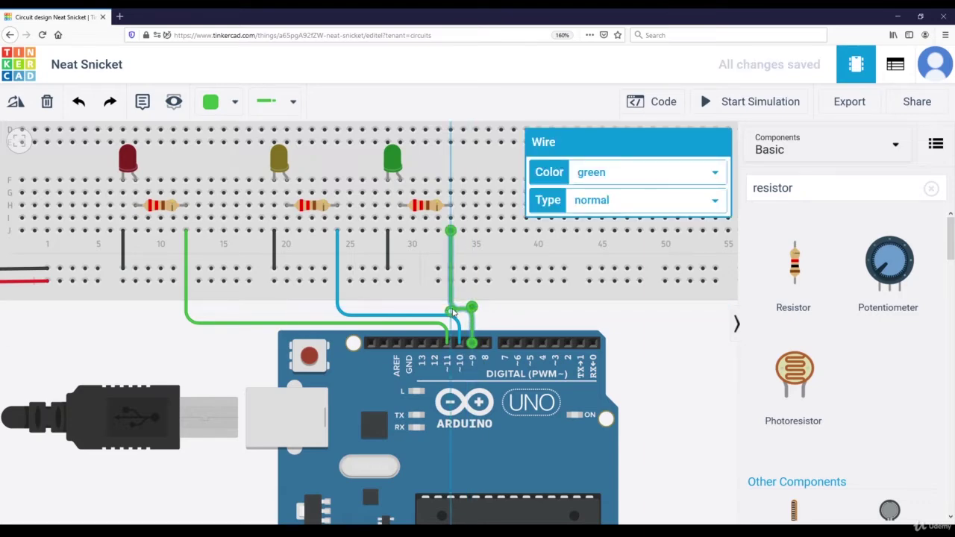
{"action": "left_click", "coordinate": [615, 179]}
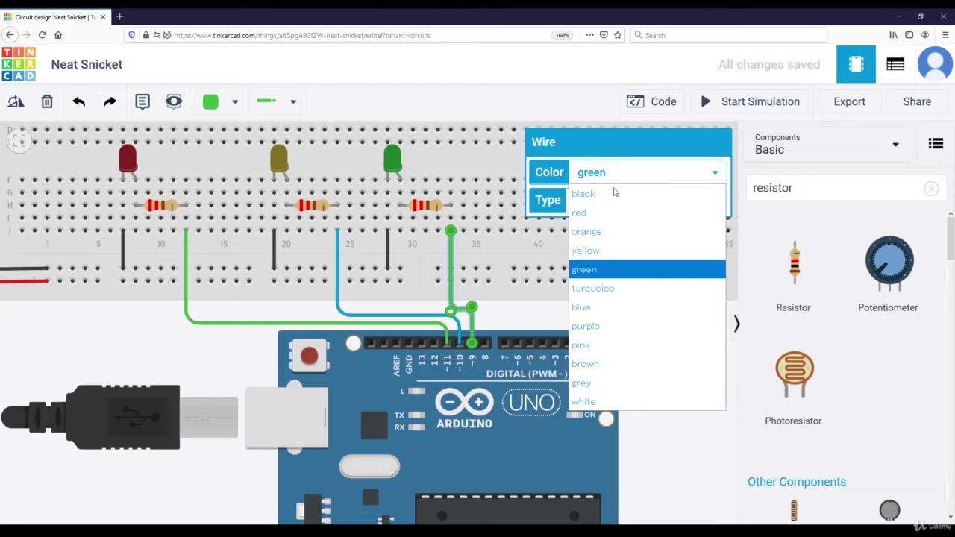
{"action": "left_click", "coordinate": [601, 231]}
{"action": "left_click", "coordinate": [557, 311]}
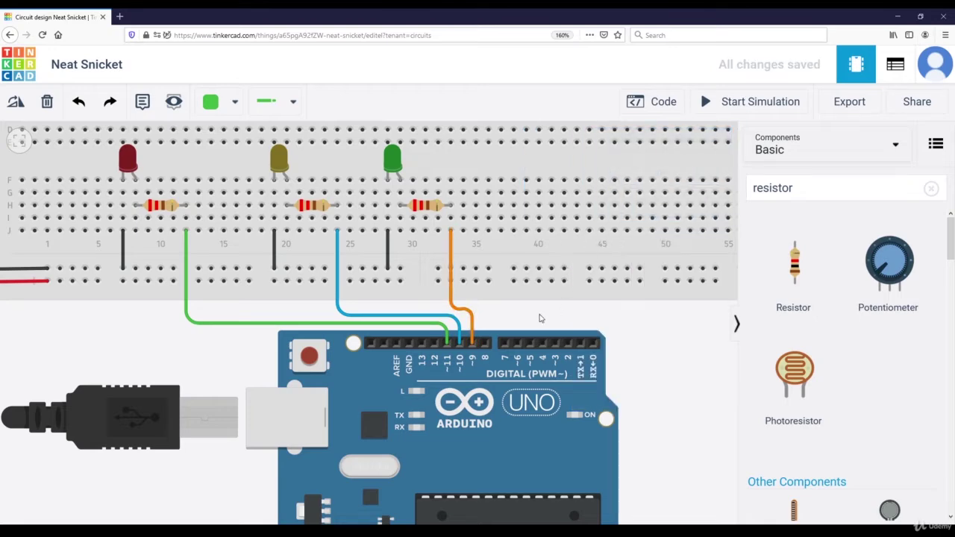
{"action": "scroll", "coordinate": [541, 318], "scroll_direction": "down", "scroll_amount": 4}
Search for 'buttn' and drop a pushbutton onto the breadboard right of the green LED
{"action": "left_click_drag", "start_coordinate": [637, 332], "coordinate": [565, 311]}
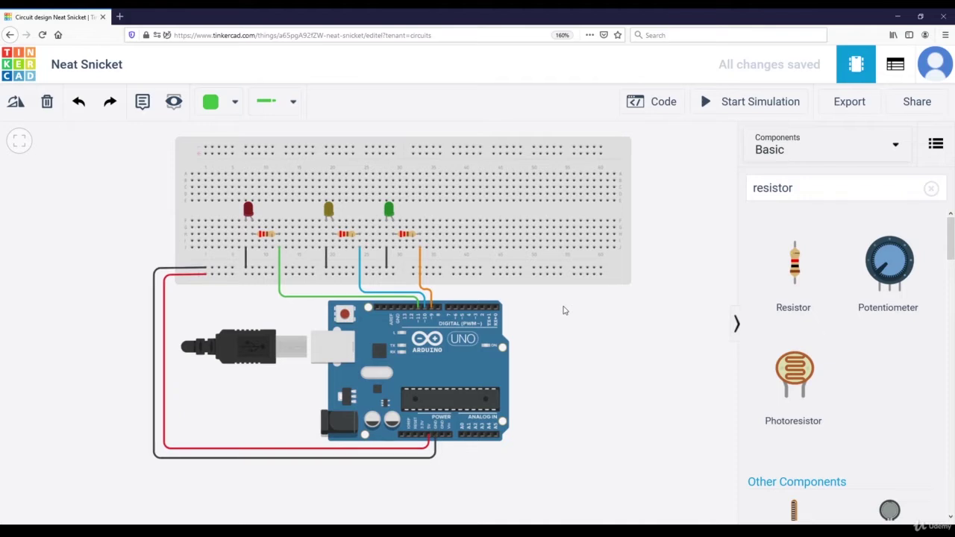
{"action": "left_click_drag", "start_coordinate": [828, 198], "coordinate": [751, 188]}
{"action": "type", "text": "buttno"}
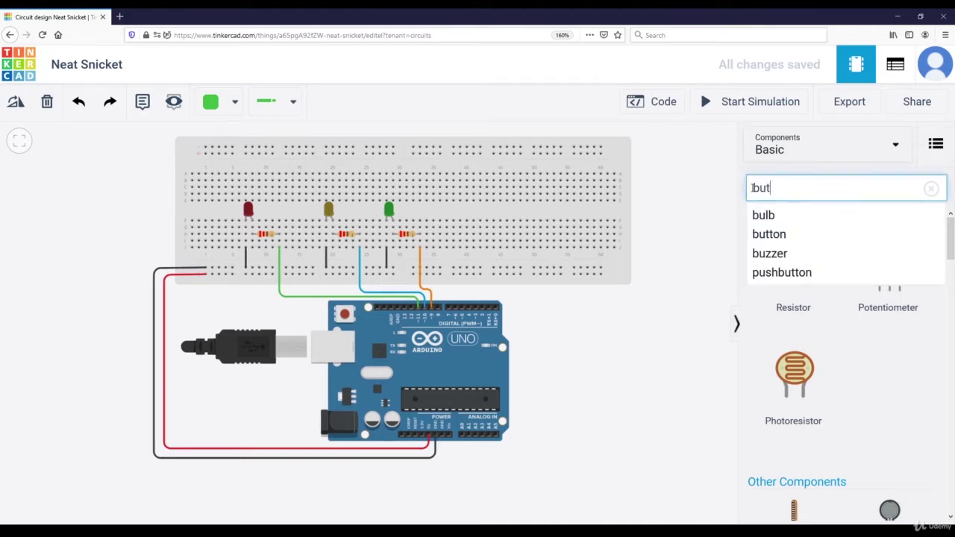
{"action": "key", "text": "BackSpace"}
{"action": "key", "text": "BackSpace"}
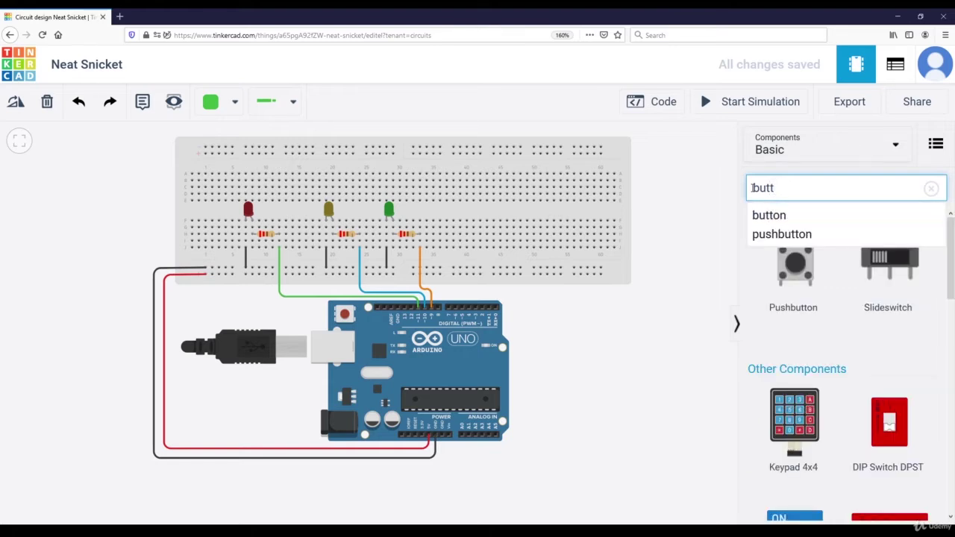
{"action": "left_click_drag", "start_coordinate": [787, 286], "coordinate": [480, 212]}
{"action": "scroll", "coordinate": [504, 217], "scroll_direction": "up", "scroll_amount": 3}
{"action": "left_click", "coordinate": [511, 216]}
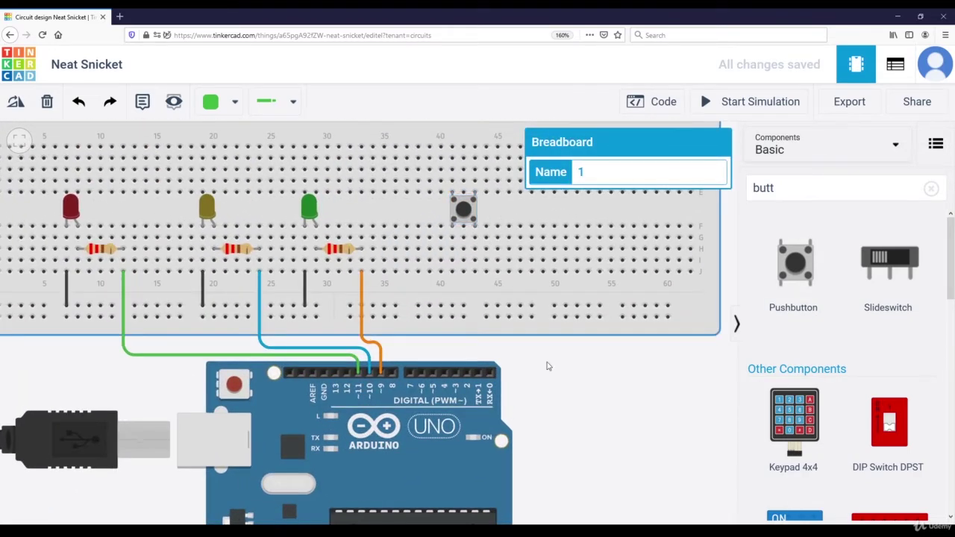
{"action": "key", "text": "Escape"}
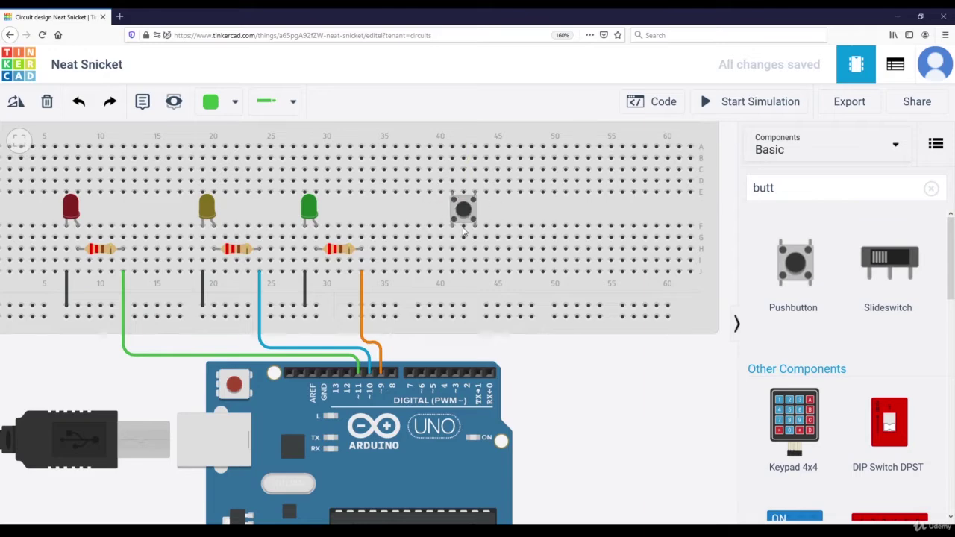
Wire the pushbutton's lower leg to the rail below with a black wire
{"action": "scroll", "coordinate": [452, 238], "scroll_direction": "up", "scroll_amount": 2}
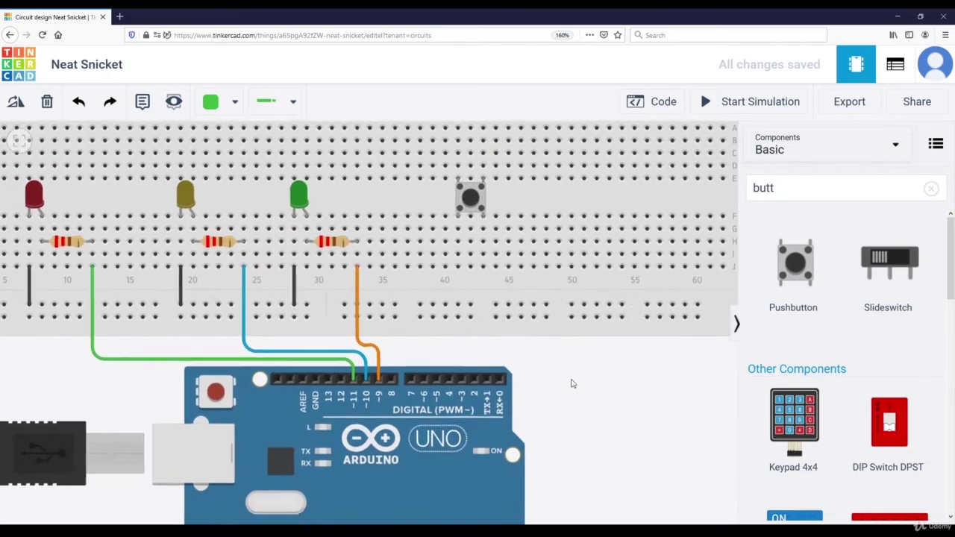
{"action": "left_click", "coordinate": [458, 268]}
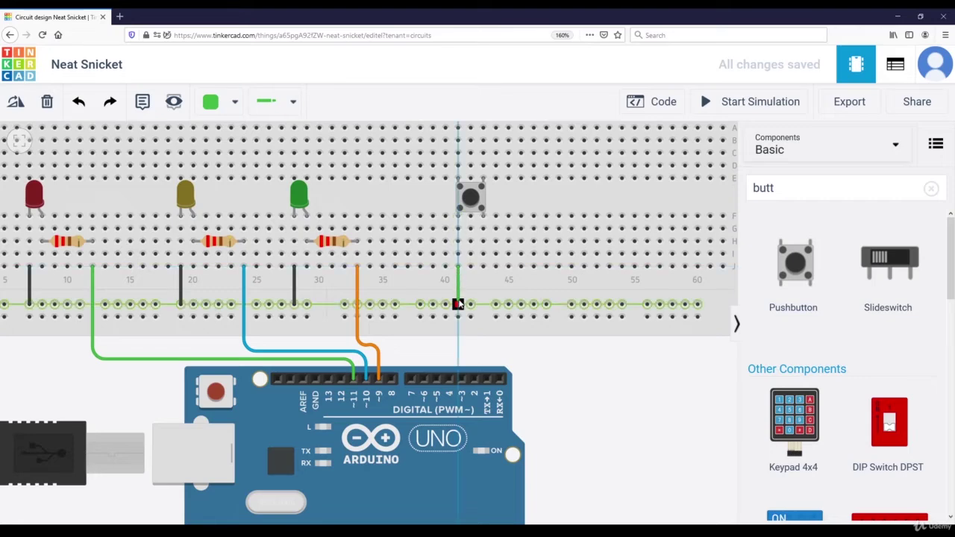
{"action": "left_click", "coordinate": [458, 304]}
{"action": "left_click", "coordinate": [590, 176]}
{"action": "left_click", "coordinate": [586, 194]}
{"action": "left_click", "coordinate": [573, 377]}
{"action": "left_click_drag", "start_coordinate": [523, 370], "coordinate": [546, 384]}
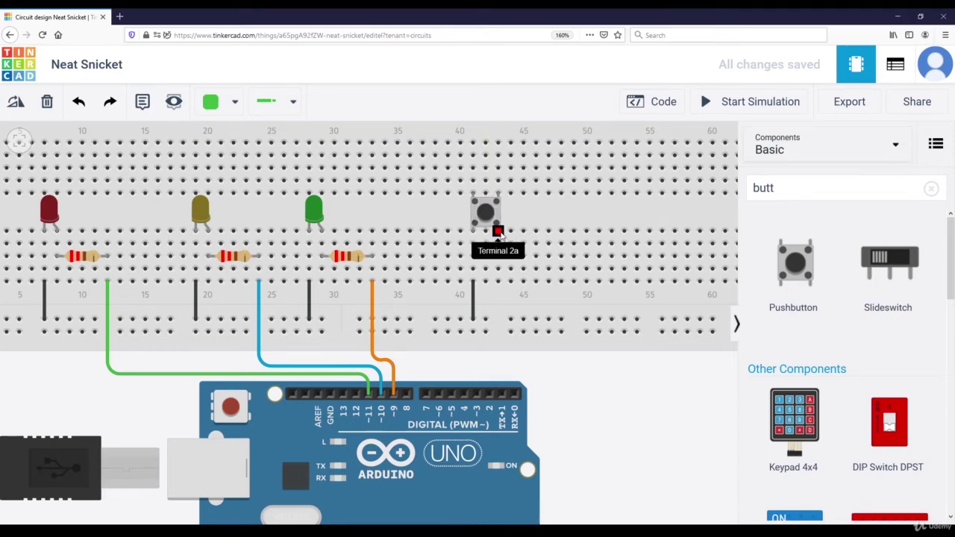
Run a purple wire from pushbutton Terminal 2a, bent above the header, to Arduino digital pin 2
{"action": "left_click", "coordinate": [499, 233]}
{"action": "left_click", "coordinate": [498, 282]}
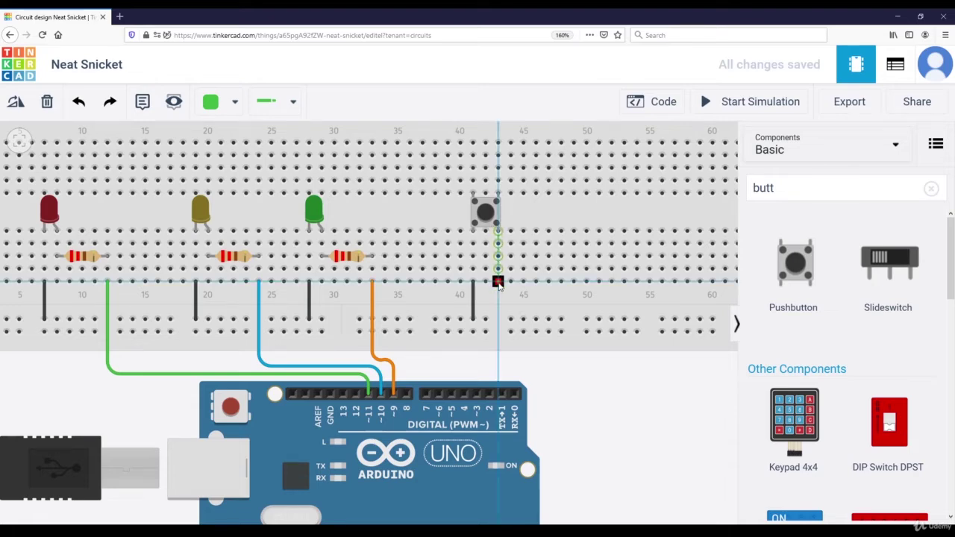
{"action": "left_click", "coordinate": [499, 373]}
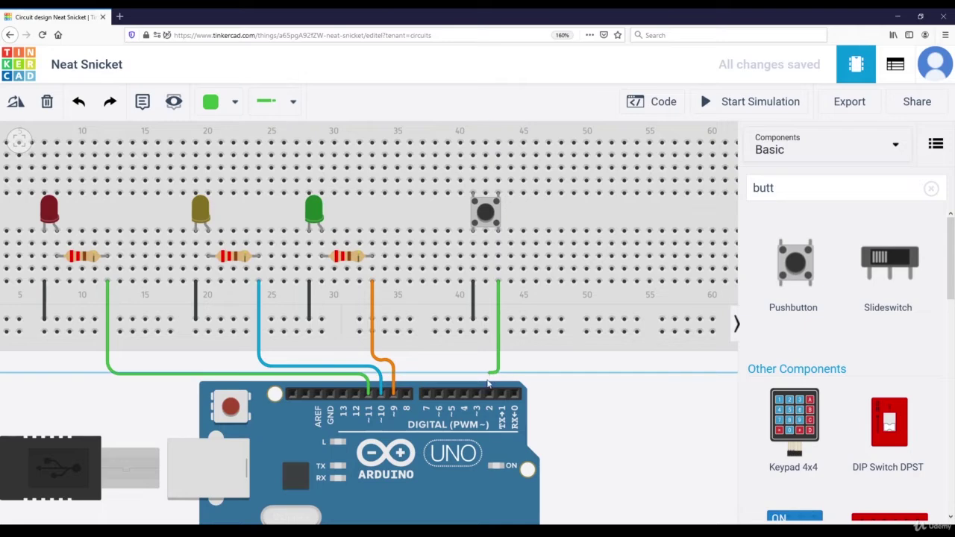
{"action": "left_click", "coordinate": [489, 382]}
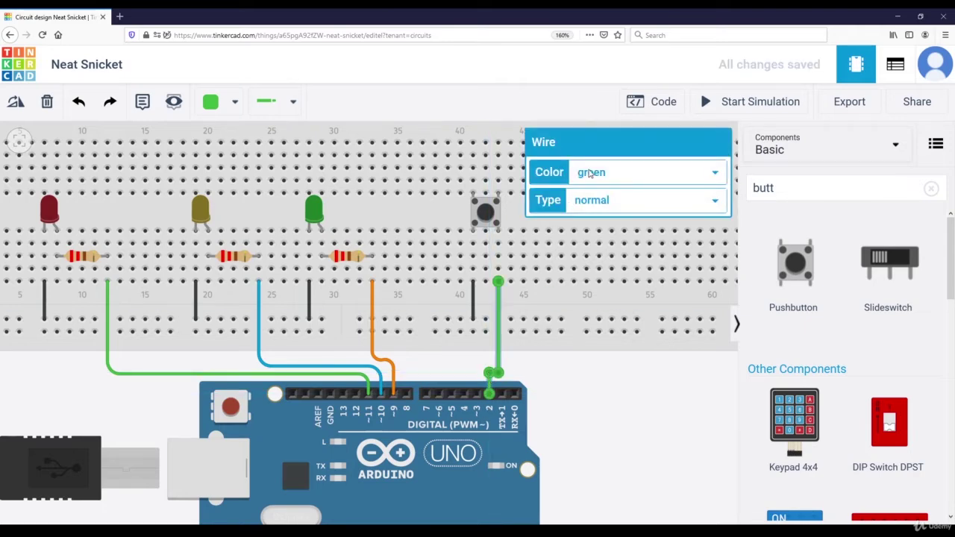
{"action": "left_click", "coordinate": [590, 173]}
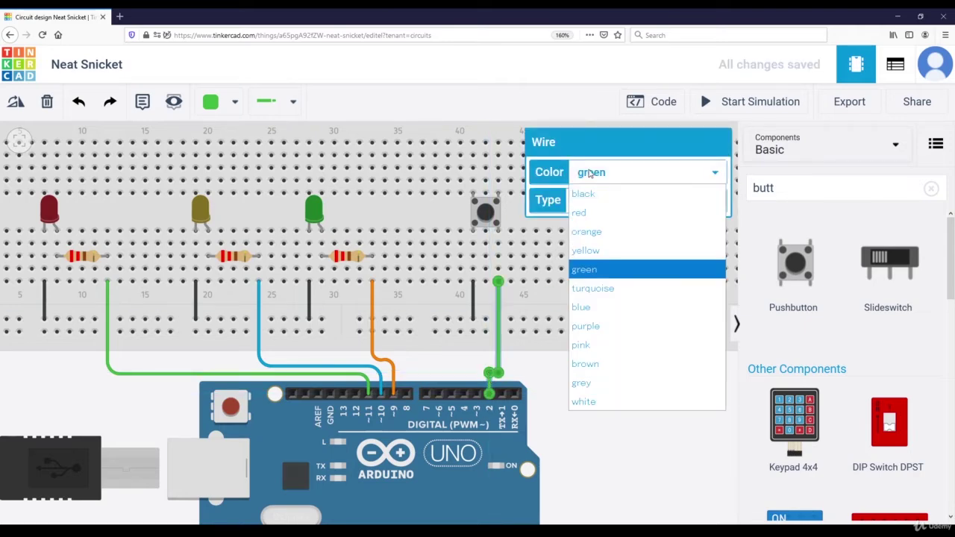
{"action": "left_click", "coordinate": [586, 326]}
{"action": "left_click", "coordinate": [579, 380]}
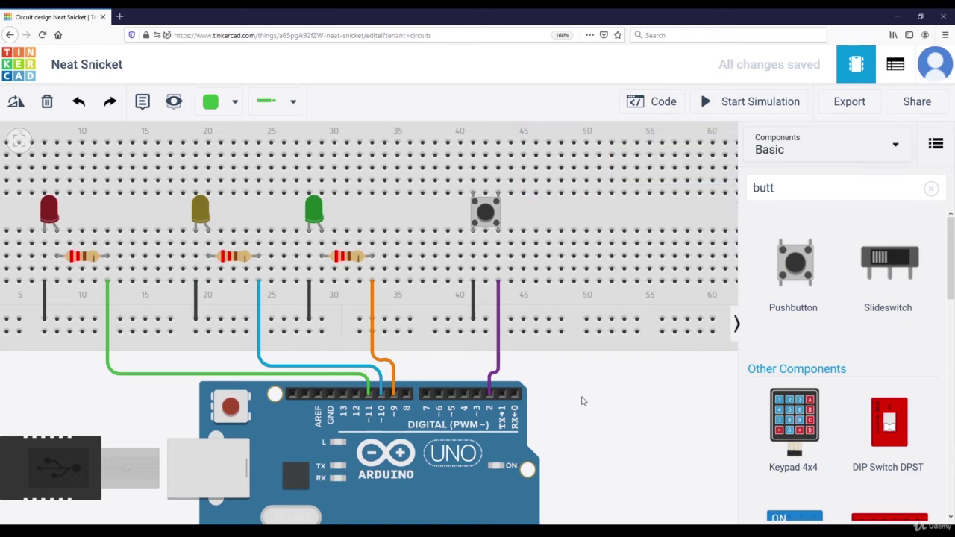
{"action": "scroll", "coordinate": [584, 402], "scroll_direction": "down", "scroll_amount": 3}
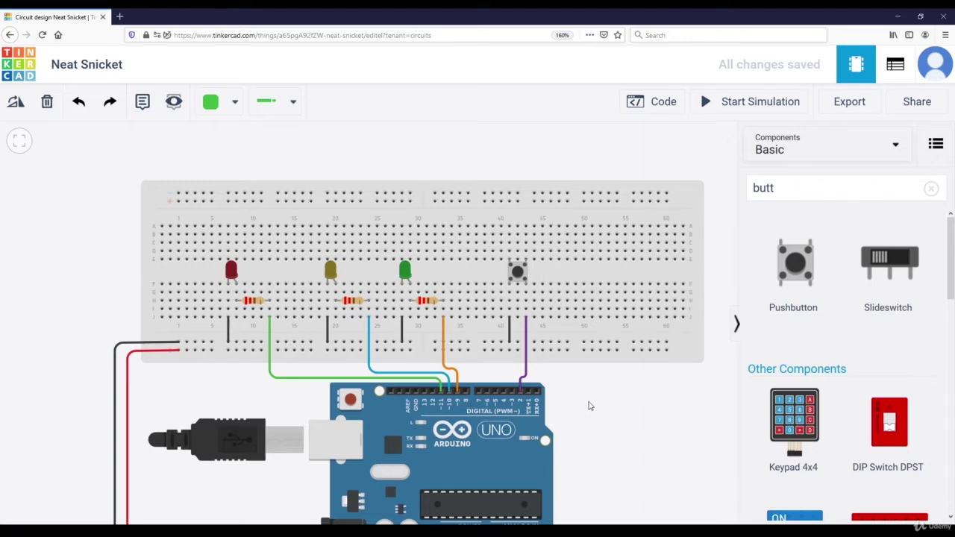
{"action": "scroll", "coordinate": [591, 404], "scroll_direction": "up", "scroll_amount": 2}
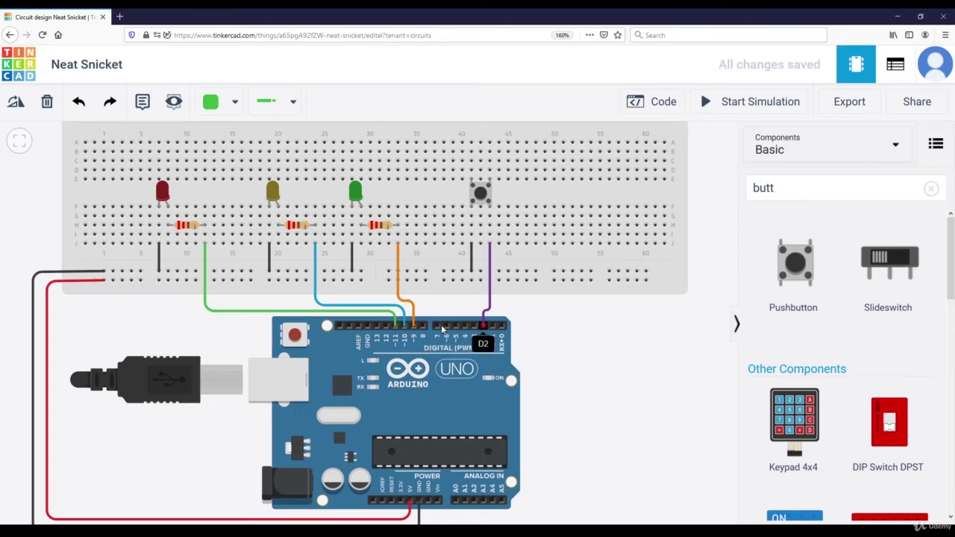
{"action": "left_click_drag", "start_coordinate": [568, 325], "coordinate": [564, 350]}
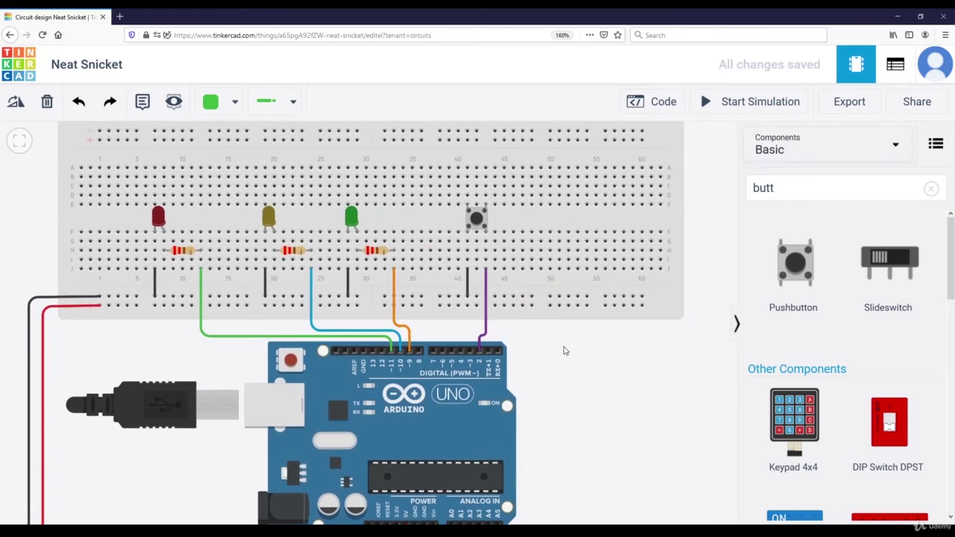
Search 'poten' and place a potentiometer on the breadboard, shifted up and left beside the pushbutton
{"action": "left_click_drag", "start_coordinate": [780, 192], "coordinate": [752, 189]}
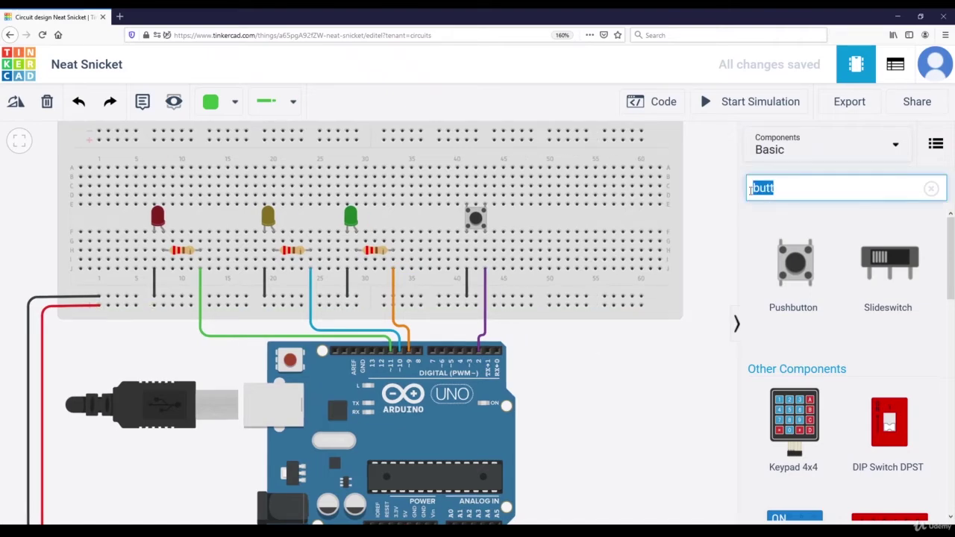
{"action": "type", "text": "poten"}
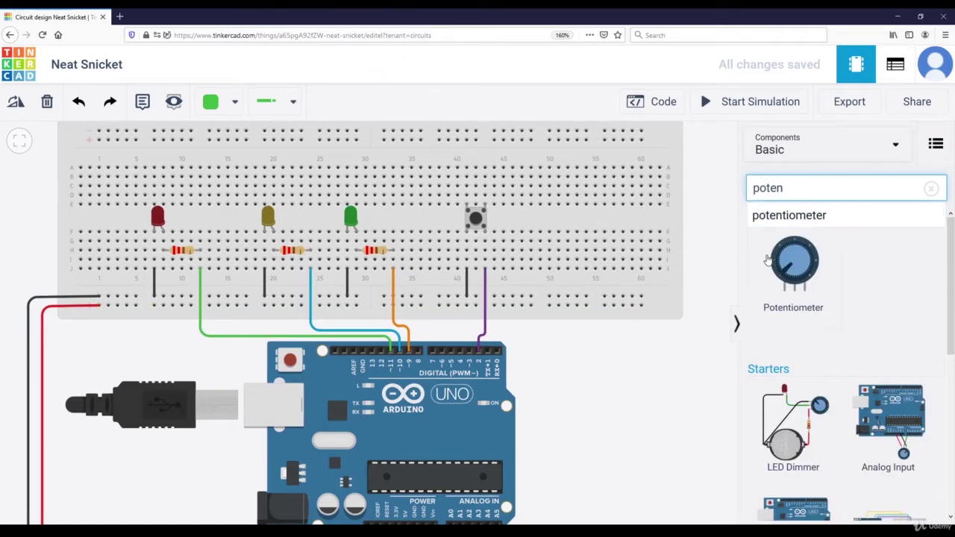
{"action": "left_click_drag", "start_coordinate": [797, 260], "coordinate": [586, 225]}
{"action": "left_click", "coordinate": [631, 378]}
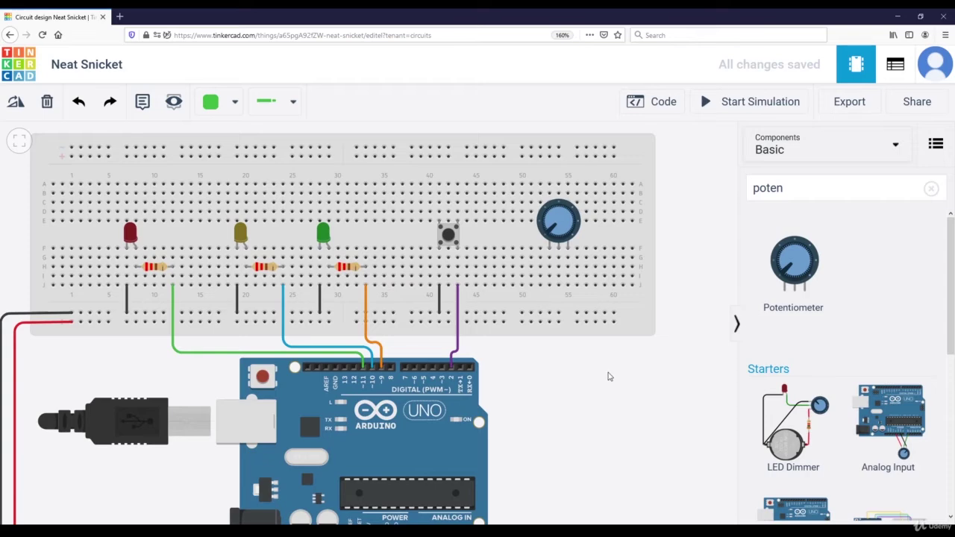
{"action": "scroll", "coordinate": [609, 376], "scroll_direction": "up", "scroll_amount": 1}
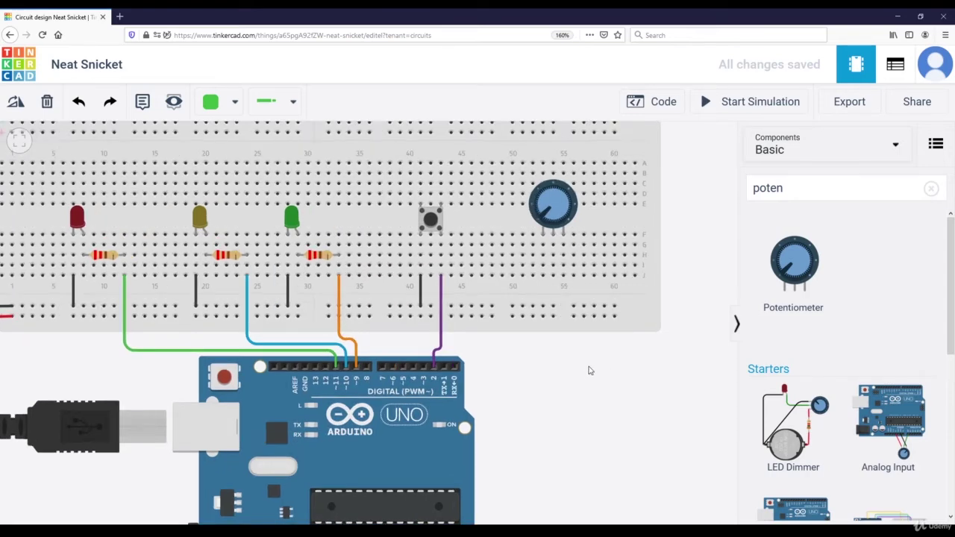
{"action": "left_click", "coordinate": [552, 214]}
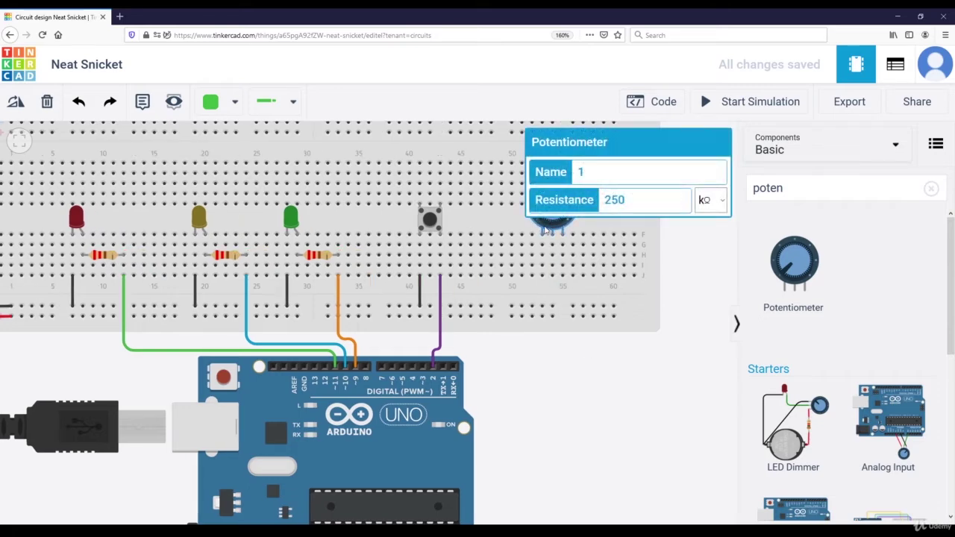
{"action": "left_click_drag", "start_coordinate": [545, 236], "coordinate": [523, 221]}
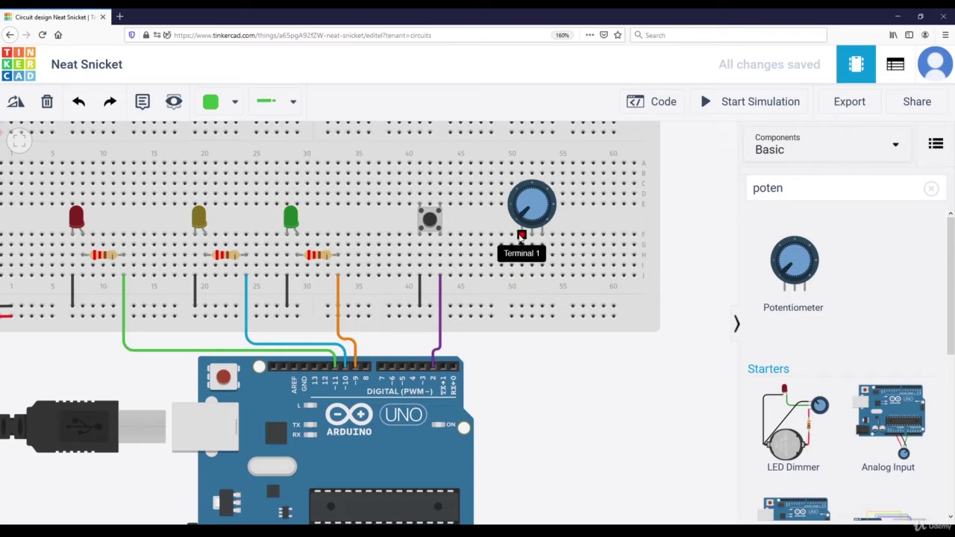
Connect the potentiometer's outer terminals to the rails: a black ground wire and a red power wire
{"action": "left_click", "coordinate": [522, 278]}
{"action": "left_click", "coordinate": [522, 308]}
{"action": "left_click", "coordinate": [589, 172]}
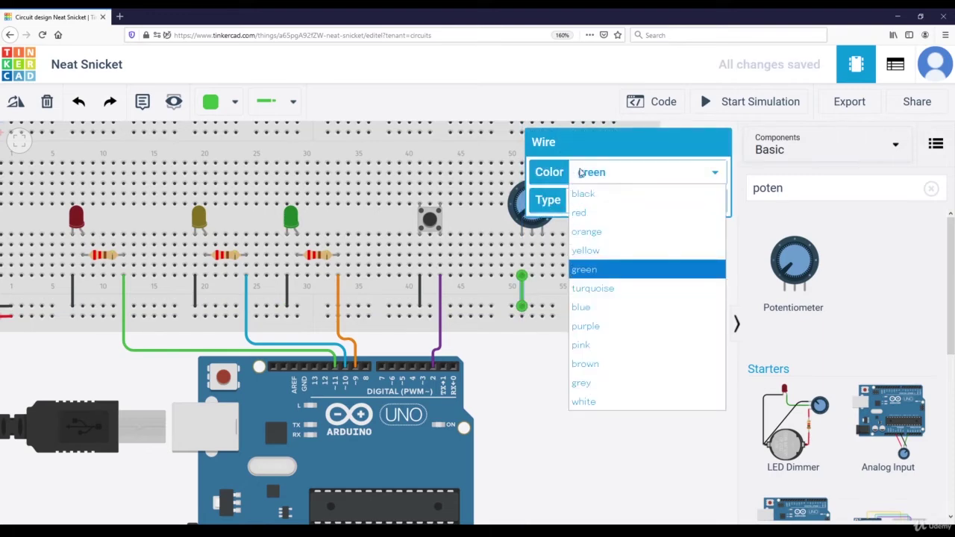
{"action": "left_click", "coordinate": [583, 194]}
{"action": "left_click", "coordinate": [559, 347]}
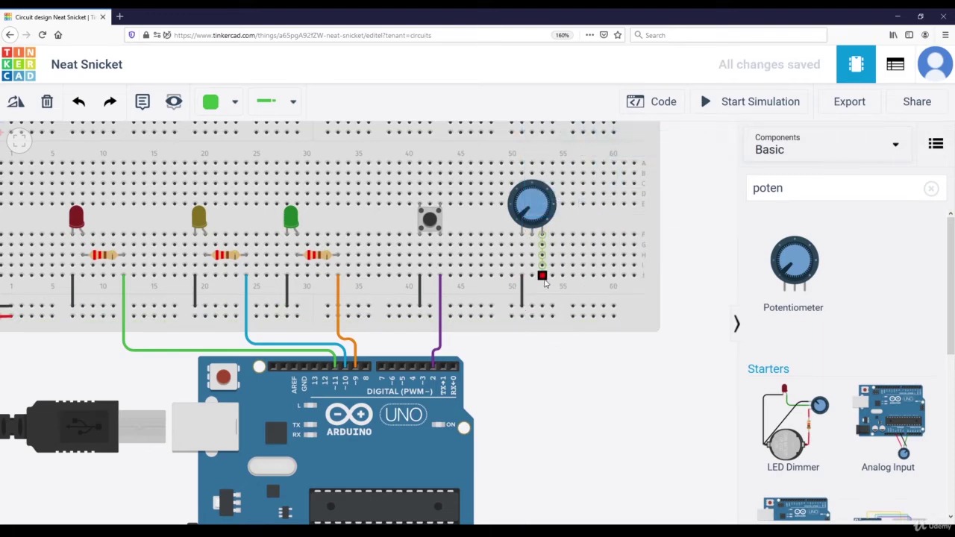
{"action": "left_click", "coordinate": [544, 281]}
{"action": "left_click", "coordinate": [544, 318]}
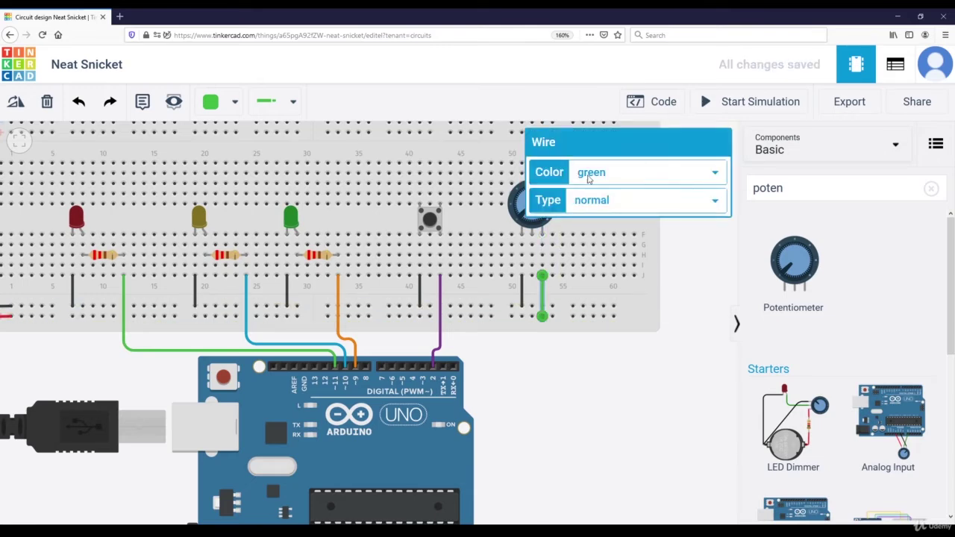
{"action": "left_click", "coordinate": [590, 175]}
{"action": "left_click", "coordinate": [579, 212]}
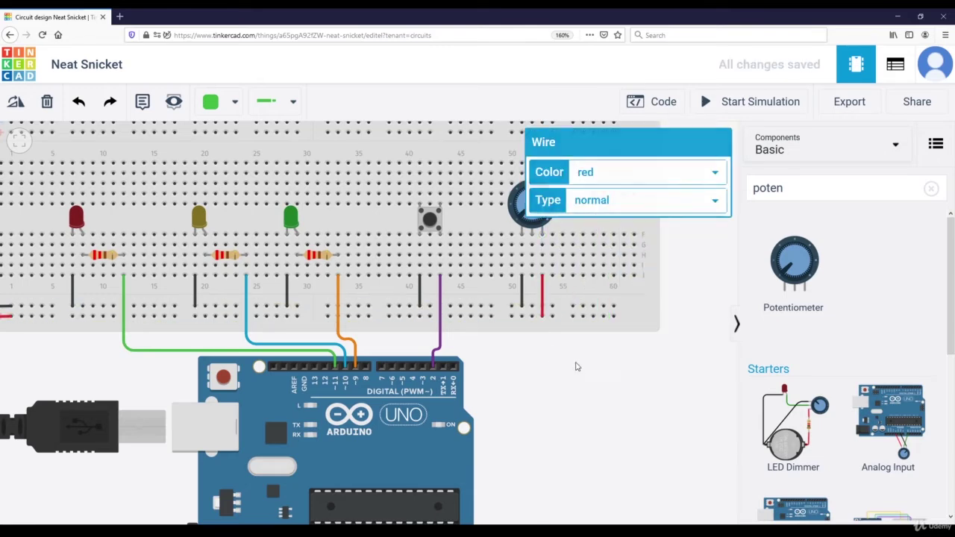
Route a wire from the potentiometer's middle pin, bent below the Arduino, to analog pin A0
{"action": "left_click_drag", "start_coordinate": [603, 366], "coordinate": [582, 314]}
{"action": "scroll", "coordinate": [659, 356], "scroll_direction": "down", "scroll_amount": 2}
{"action": "scroll", "coordinate": [570, 354], "scroll_direction": "up", "scroll_amount": 1}
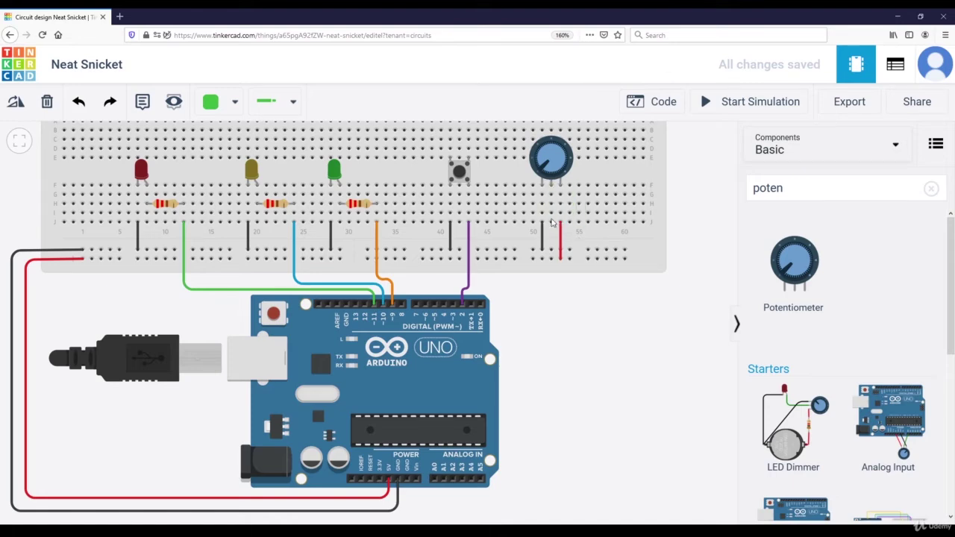
{"action": "left_click", "coordinate": [552, 223]}
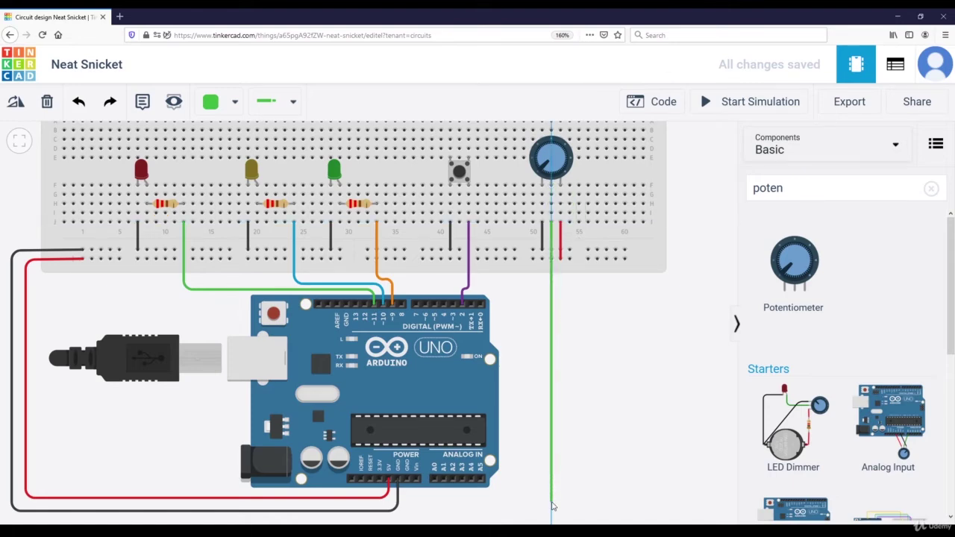
{"action": "left_click", "coordinate": [432, 501]}
{"action": "left_click", "coordinate": [434, 479]}
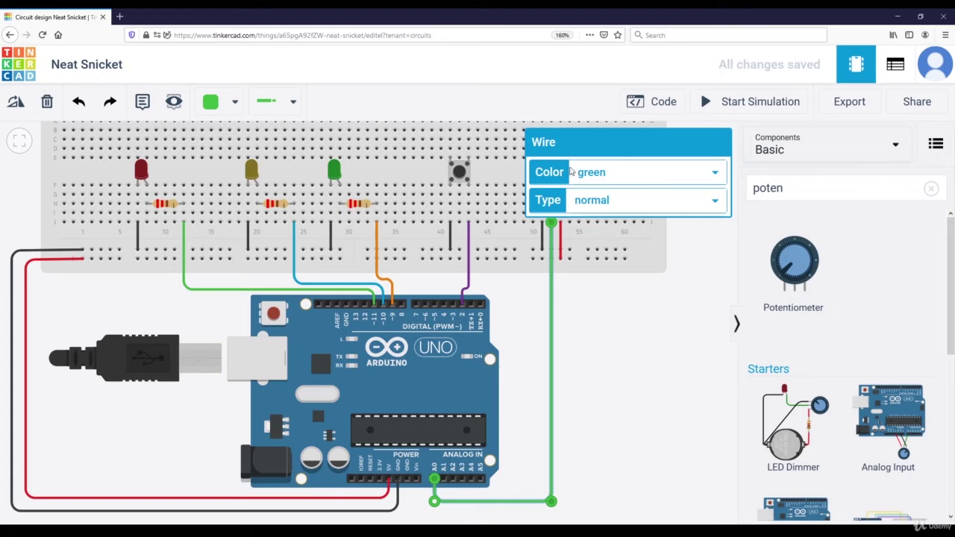
{"action": "left_click", "coordinate": [586, 342]}
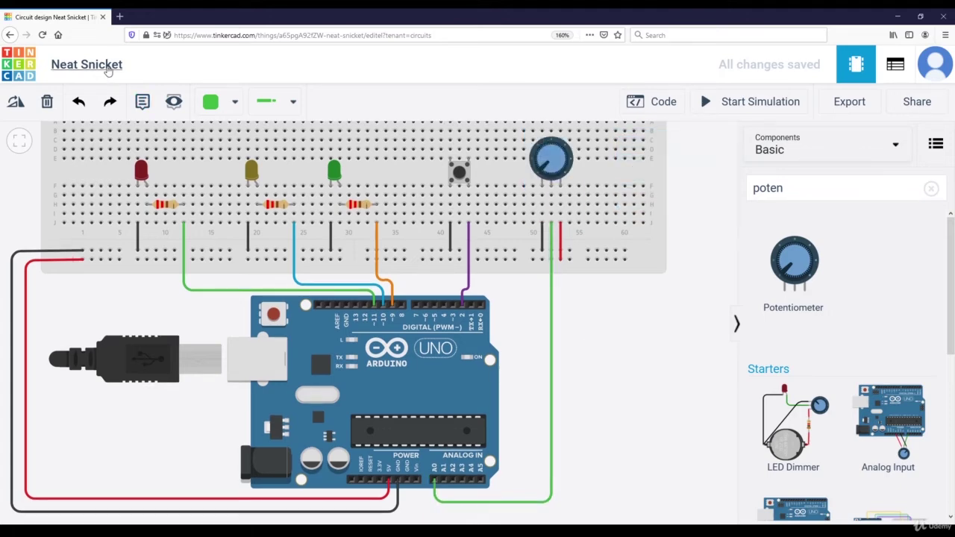
Change the design title from 'Neat Snicket' to 'Arduino OOP project'
{"action": "left_click", "coordinate": [108, 70]}
{"action": "type", "text": "A"}
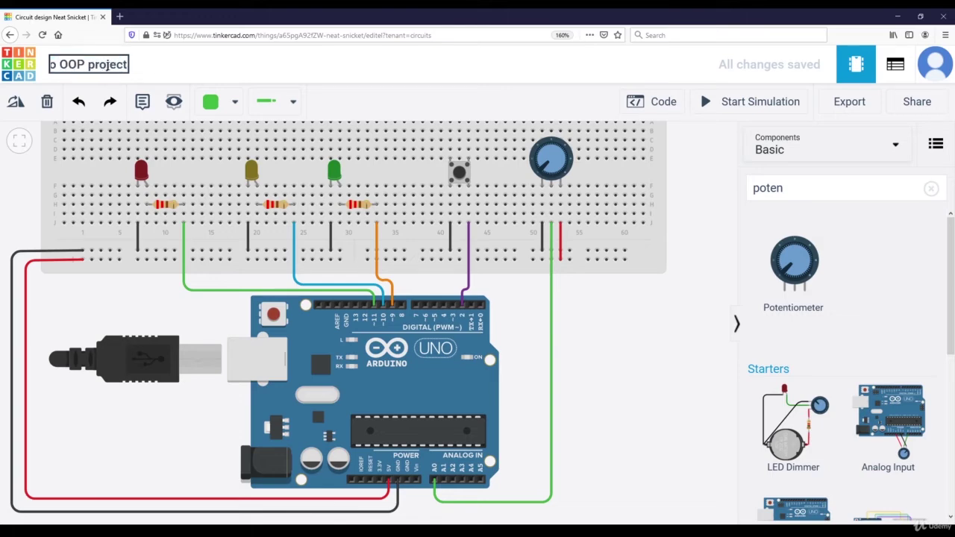
{"action": "type", "text": "rduino OOP project"}
{"action": "left_click", "coordinate": [586, 305]}
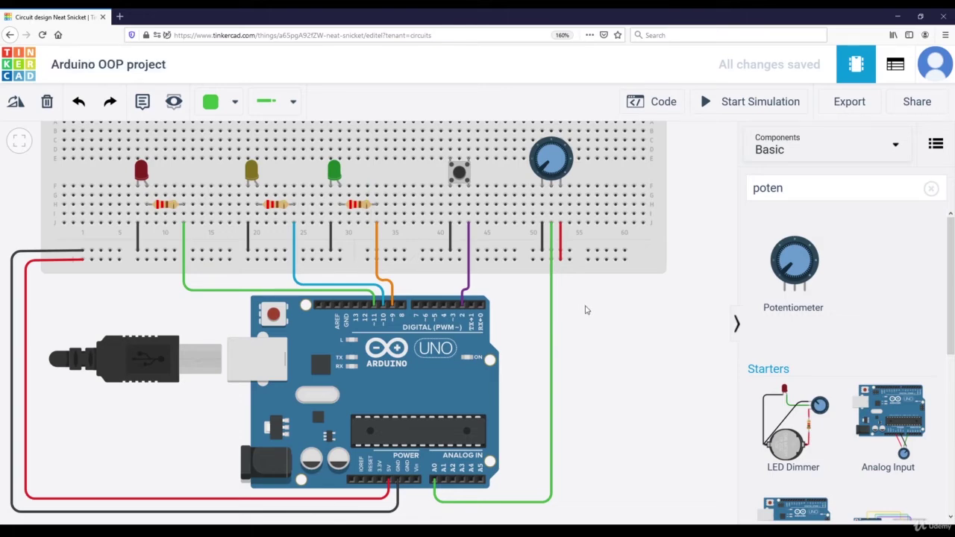
{"action": "scroll", "coordinate": [587, 310], "scroll_direction": "down", "scroll_amount": 1}
{"action": "left_click_drag", "start_coordinate": [586, 310], "coordinate": [615, 339]}
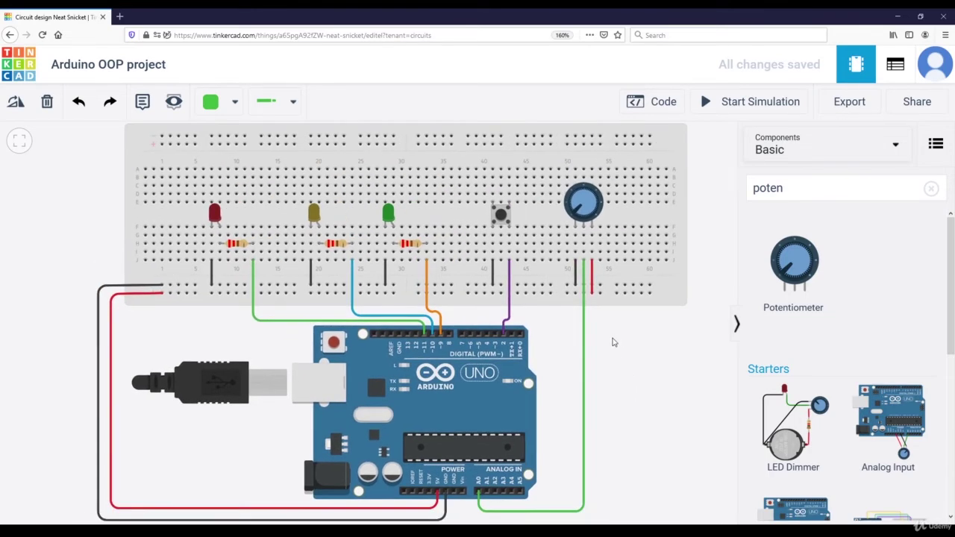